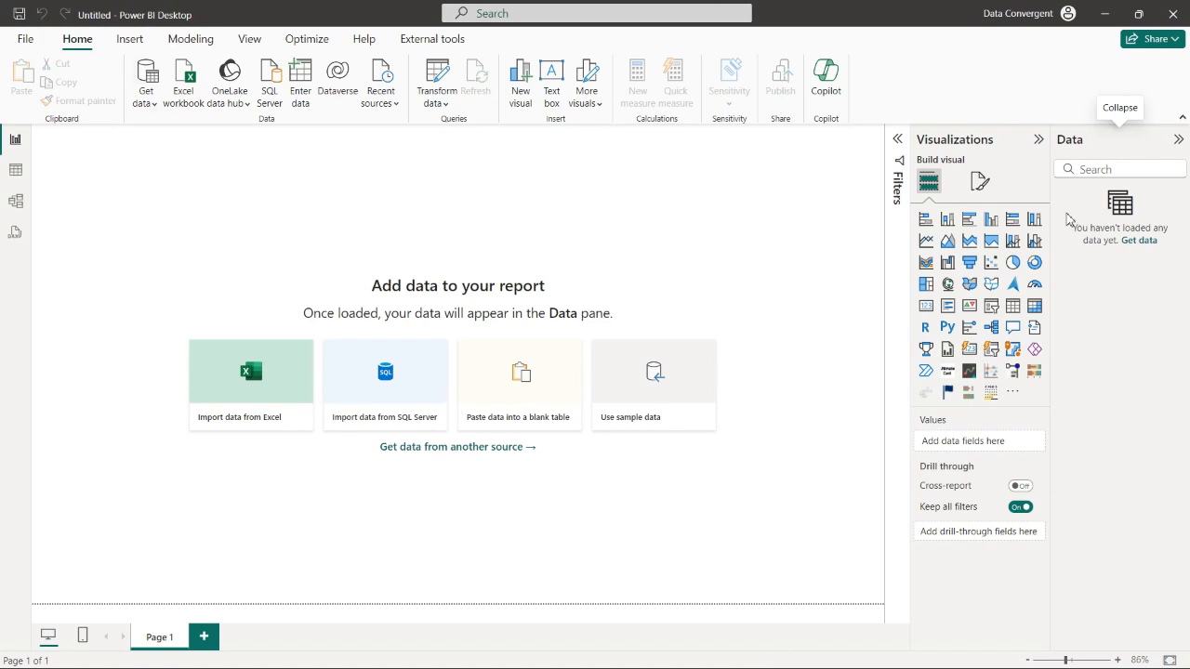
# Search the data connectors for "python" and open a Python script data source.
pyautogui.click(145, 100)
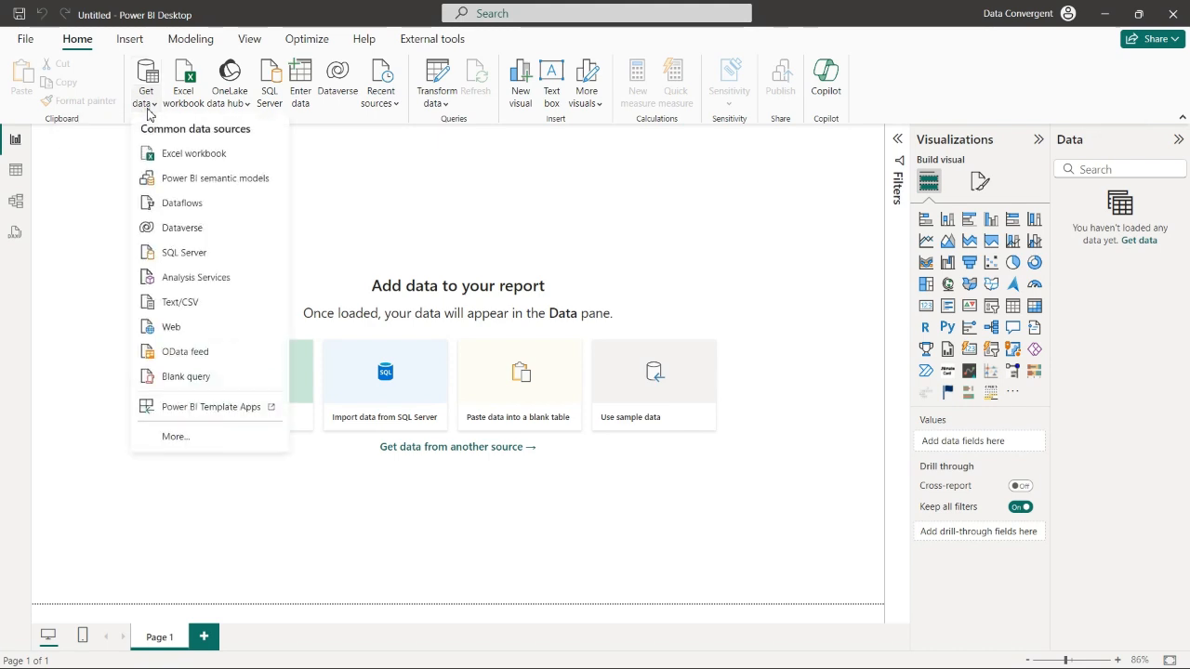
pyautogui.click(175, 436)
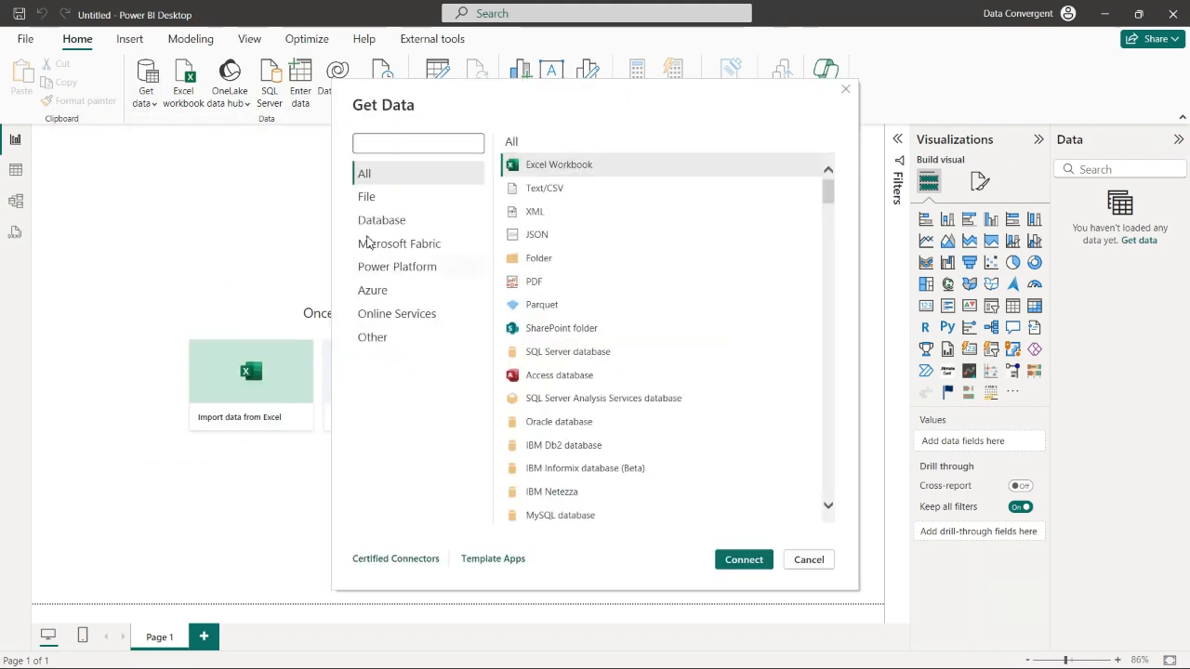
pyautogui.write('python')
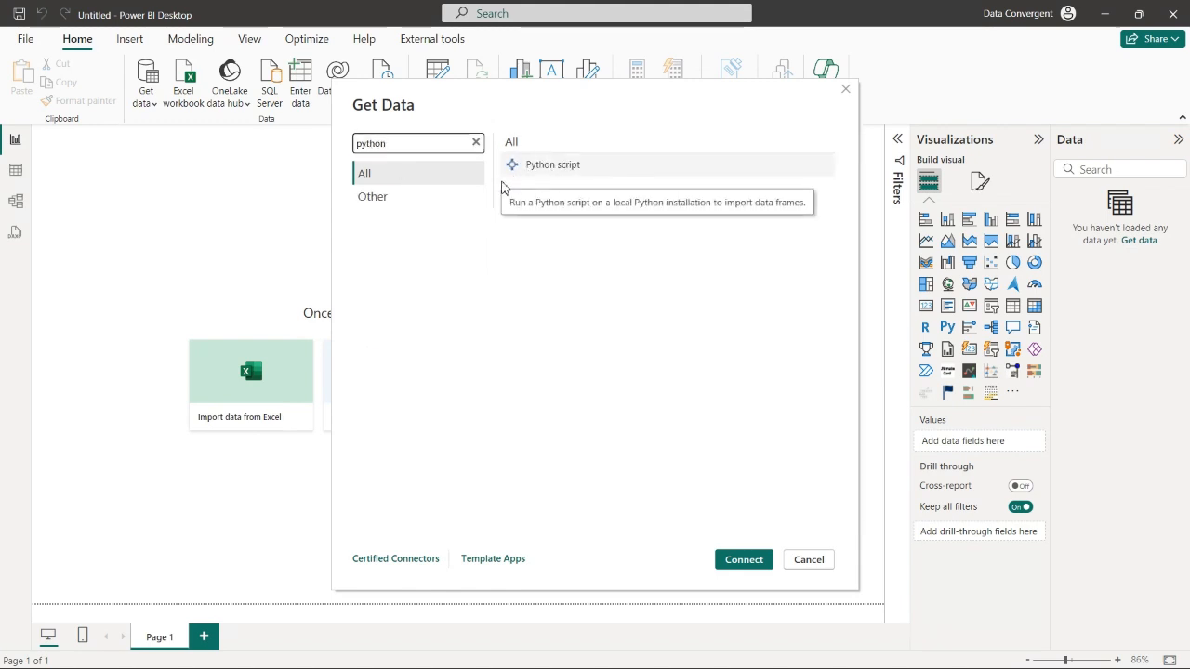
pyautogui.click(552, 175)
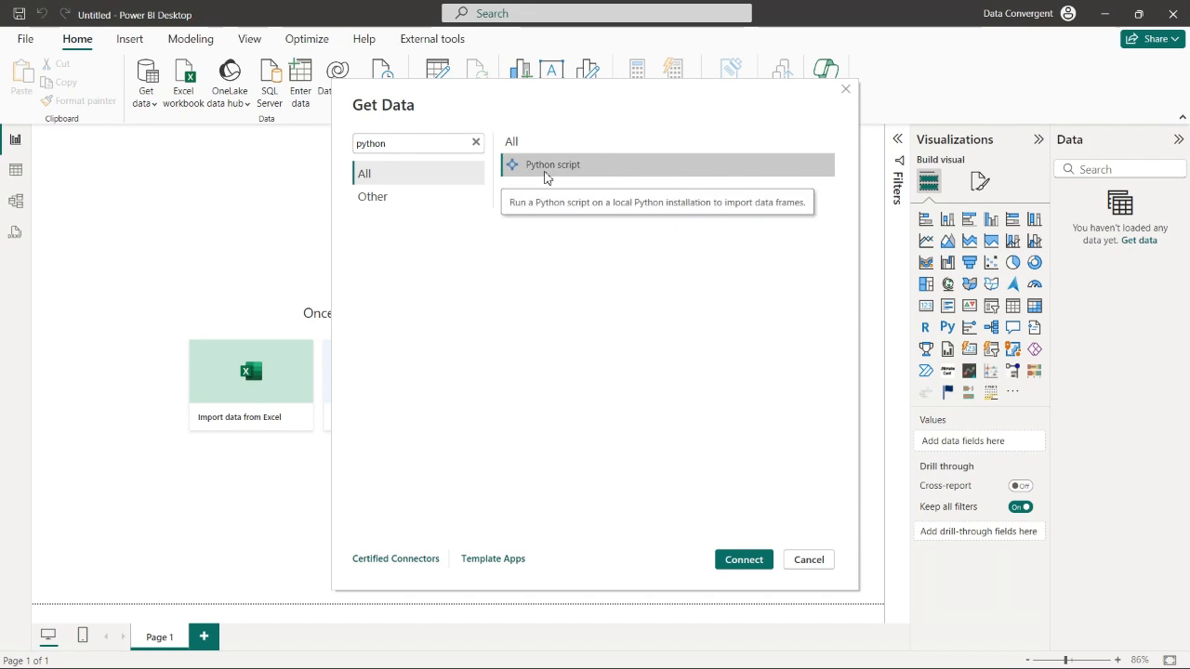
pyautogui.click(733, 563)
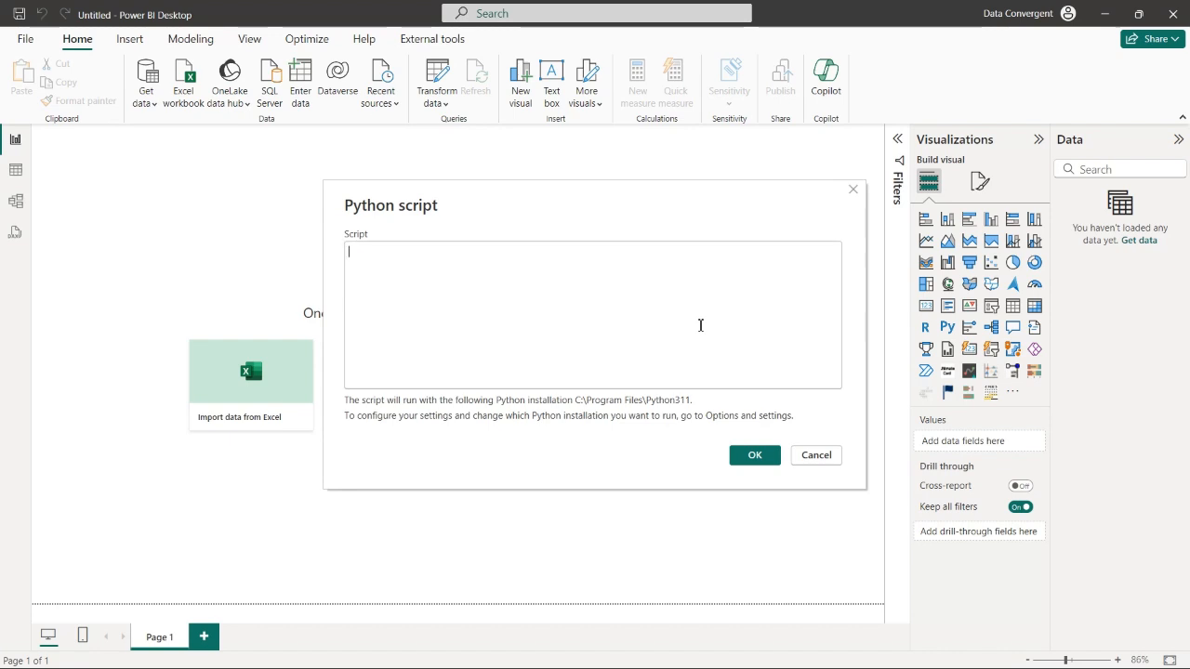
# Import pandas as pd in the script and start an empty dictionary named data.
pyautogui.write('import pand')
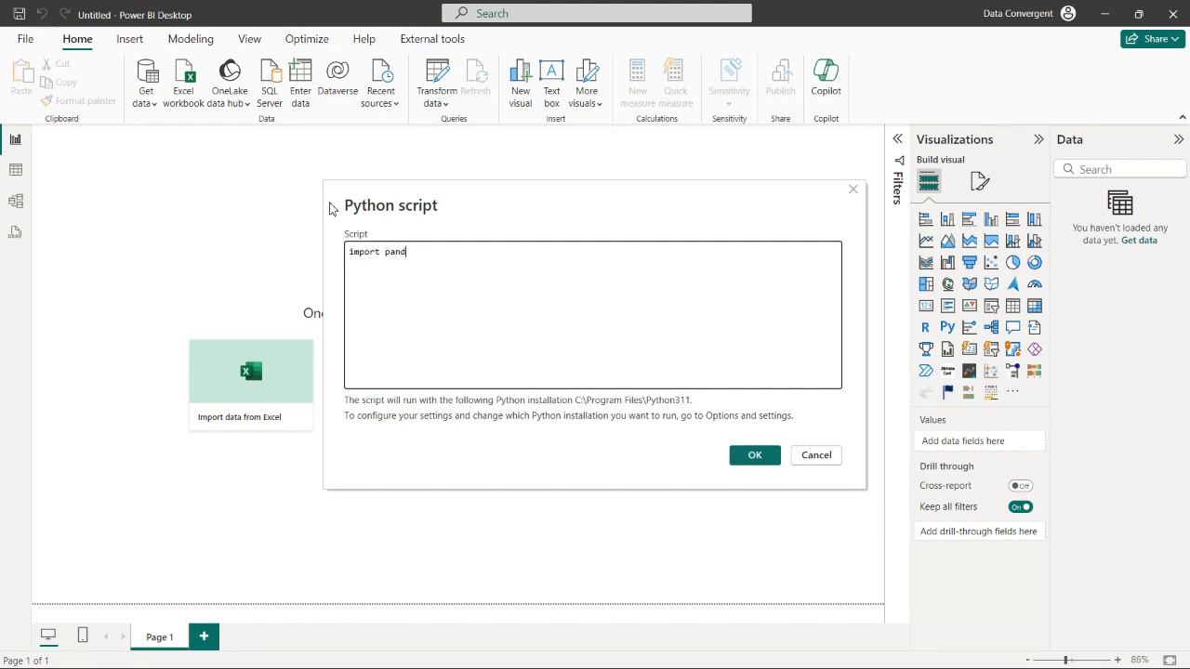
pyautogui.write('as as pd ')
pyautogui.write('data=')
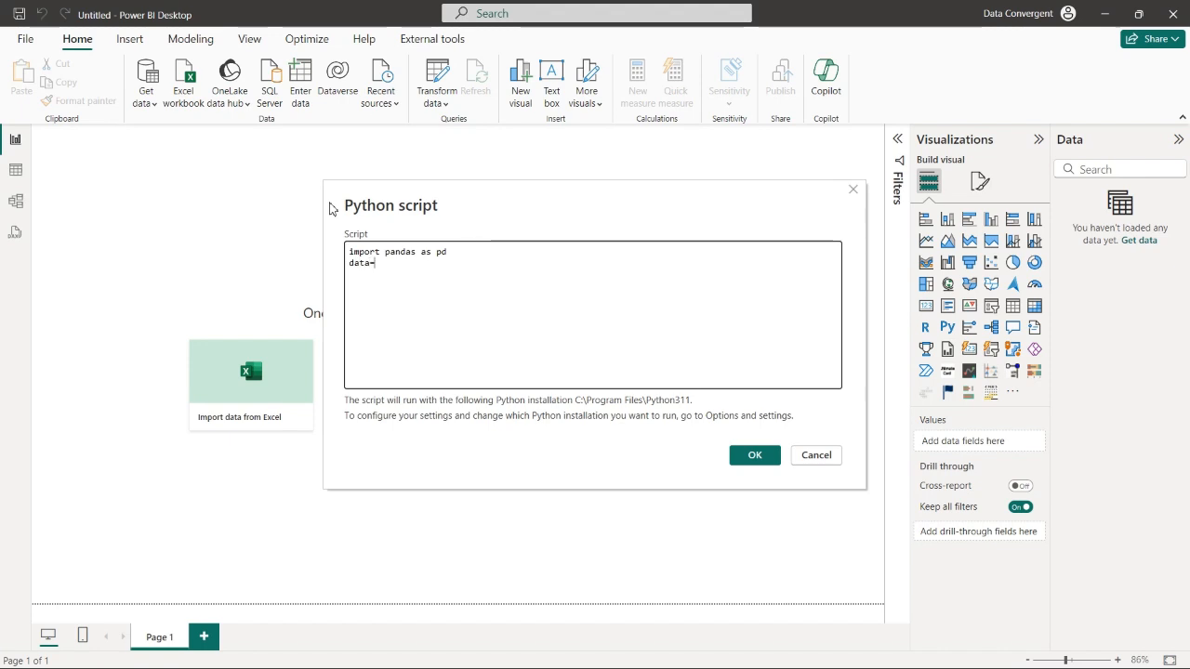
pyautogui.write('{')
pyautogui.press('Right')
pyautogui.press('Right')
pyautogui.press('Right')
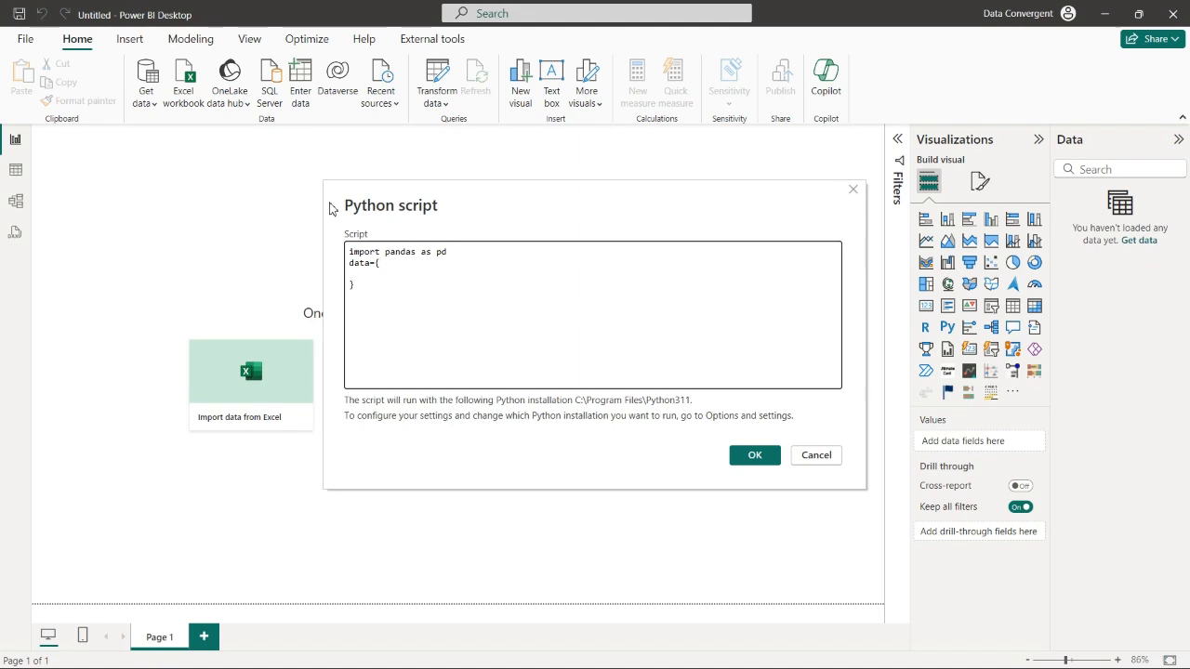
pyautogui.press('BackSpace')
# Fill the data dictionary with "Name" values 'A', 'B', 'C' and "Marks" values 10, 20, 30.
pyautogui.write('"Name":[\'A\',\'B\',')
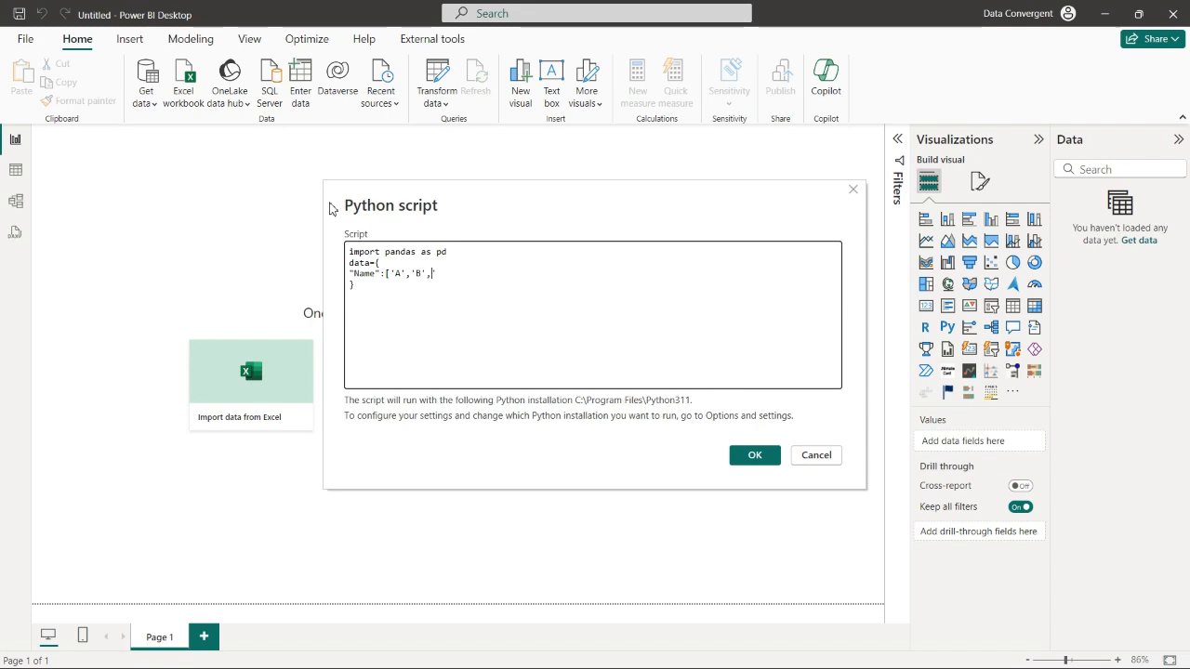
pyautogui.write("'C'],")
pyautogui.press('Return')
pyautogui.write('"Marks":[10,20,3')
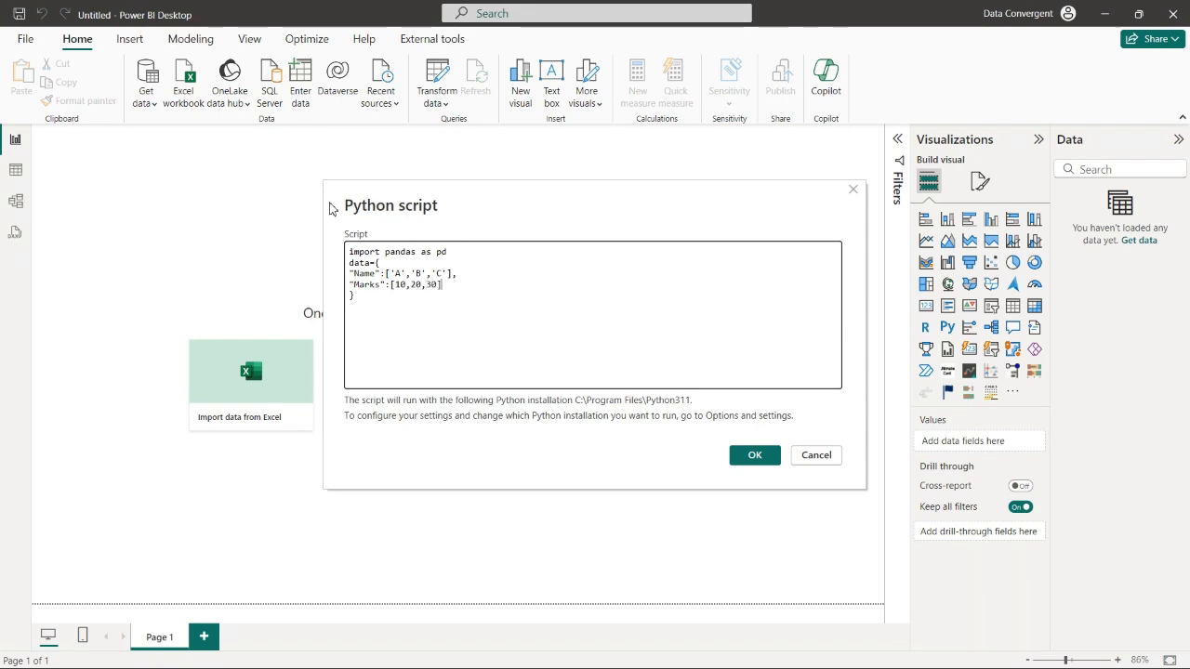
# Below the dictionary, leave a blank line and add df=pd.DataFrame(data).
pyautogui.click(376, 294)
pyautogui.press('Return')
pyautogui.press('Return')
pyautogui.write('df=pd.DataFrame')
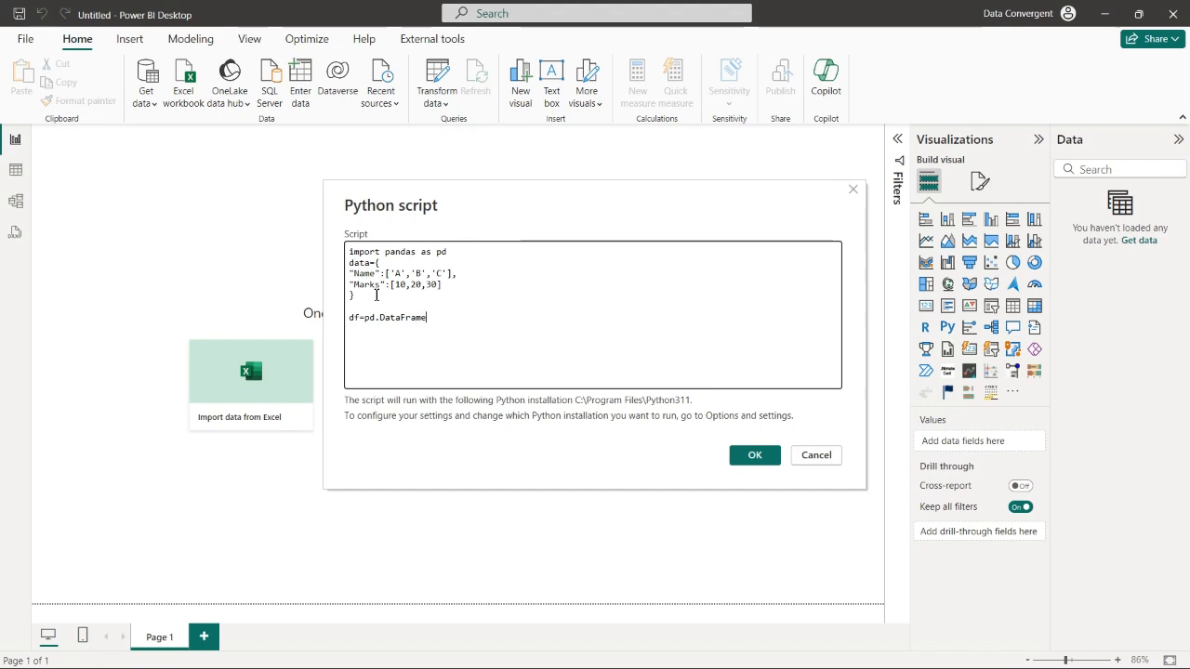
pyautogui.write('(data')
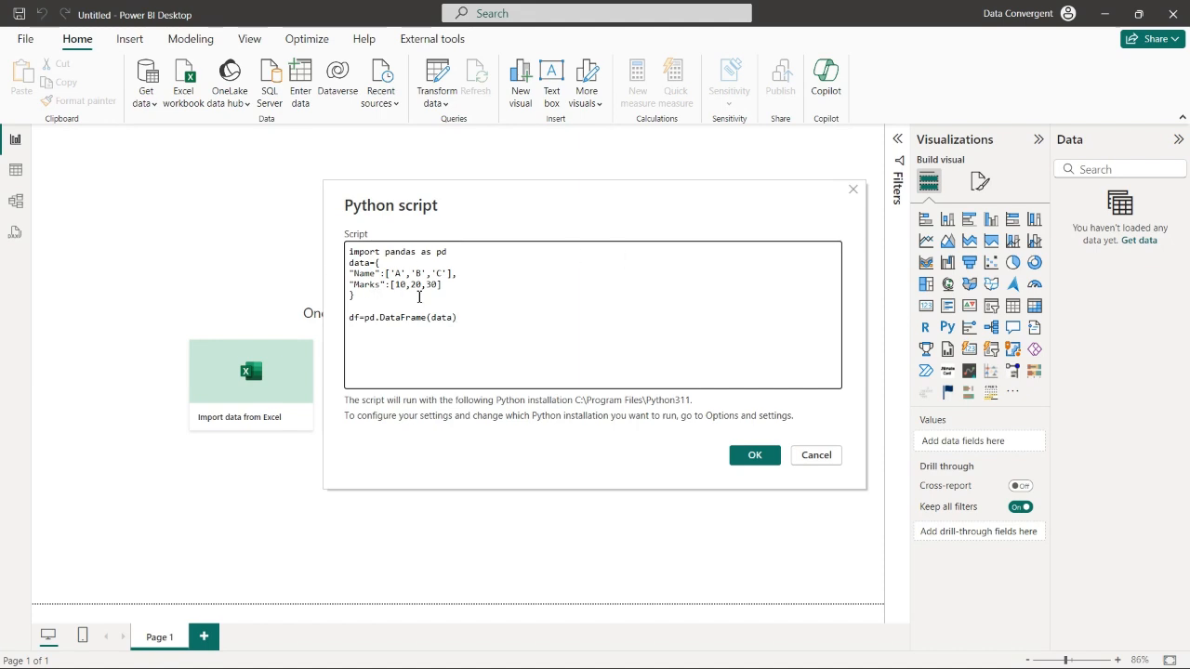
# Review the script from the pandas import through the dictionary to the DataFrame line.
pyautogui.hotkey('shift', 'Home')
pyautogui.hotkey('shift', 'Up')
pyautogui.hotkey('shift', 'Up')
pyautogui.hotkey('shift', 'Up')
pyautogui.hotkey('shift', 'Up')
pyautogui.hotkey('shift', 'Up')
pyautogui.hotkey('shift', 'Up')
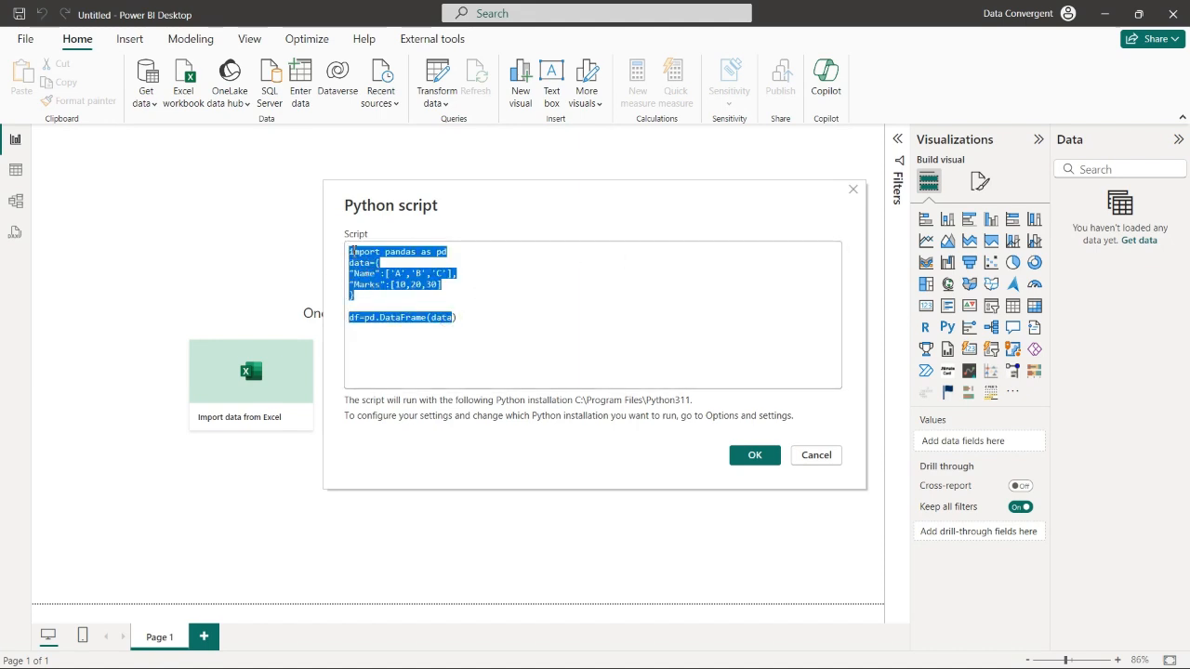
pyautogui.click(461, 309)
pyautogui.moveTo(471, 310); pyautogui.dragTo(325, 245)
pyautogui.click(441, 305)
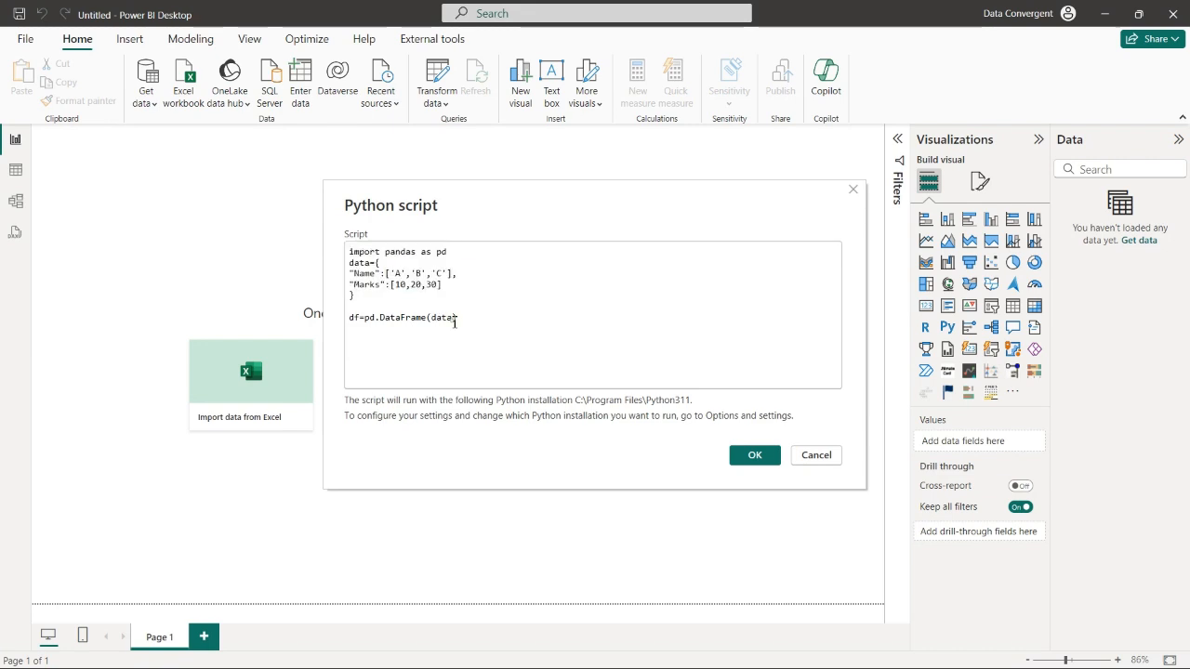
pyautogui.moveTo(439, 303); pyautogui.dragTo(329, 265)
pyautogui.click(477, 321)
pyautogui.hotkey('shift', 'Home')
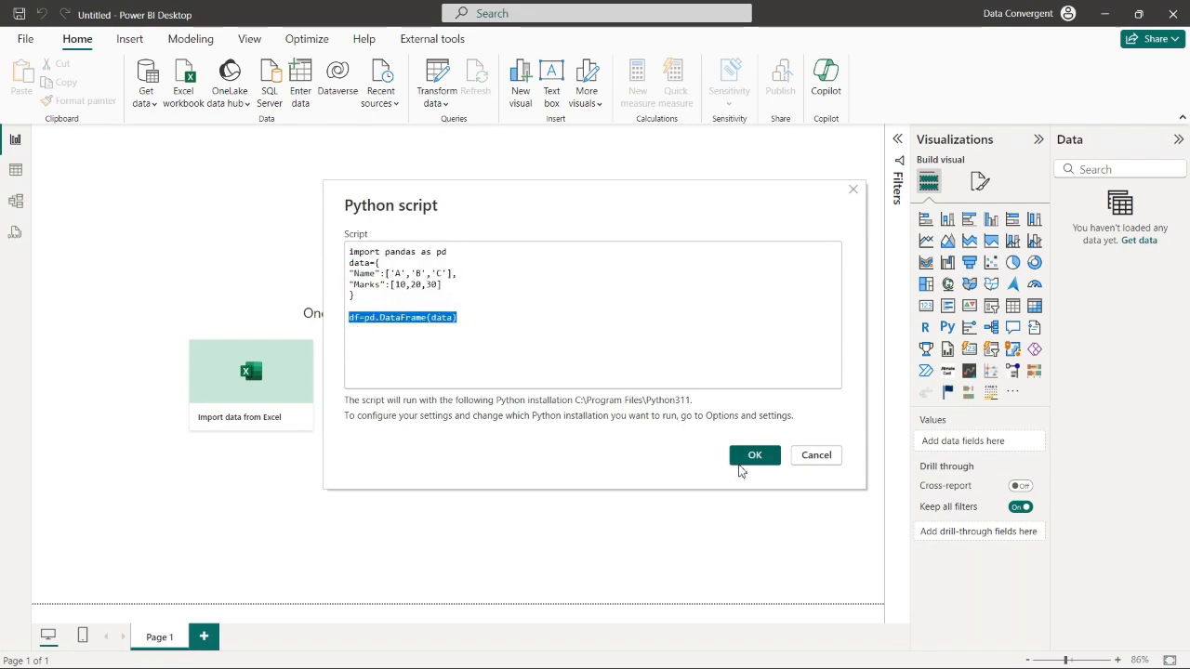
# Run the Python script and load its df table into the report.
pyautogui.click(752, 456)
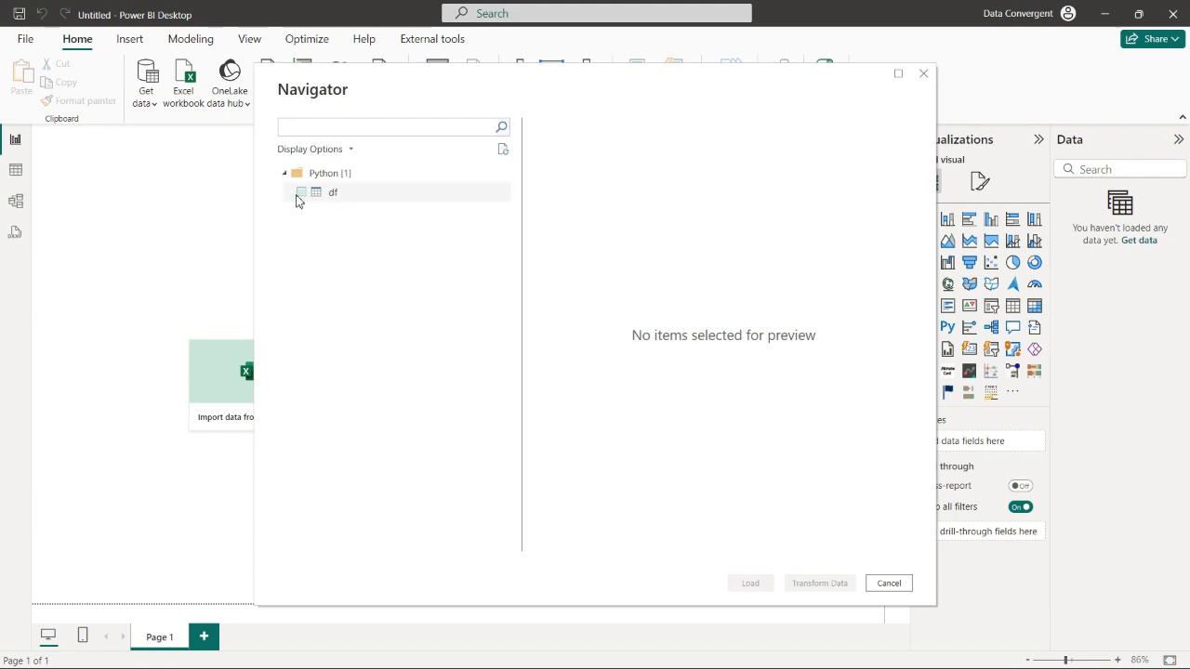
pyautogui.click(301, 195)
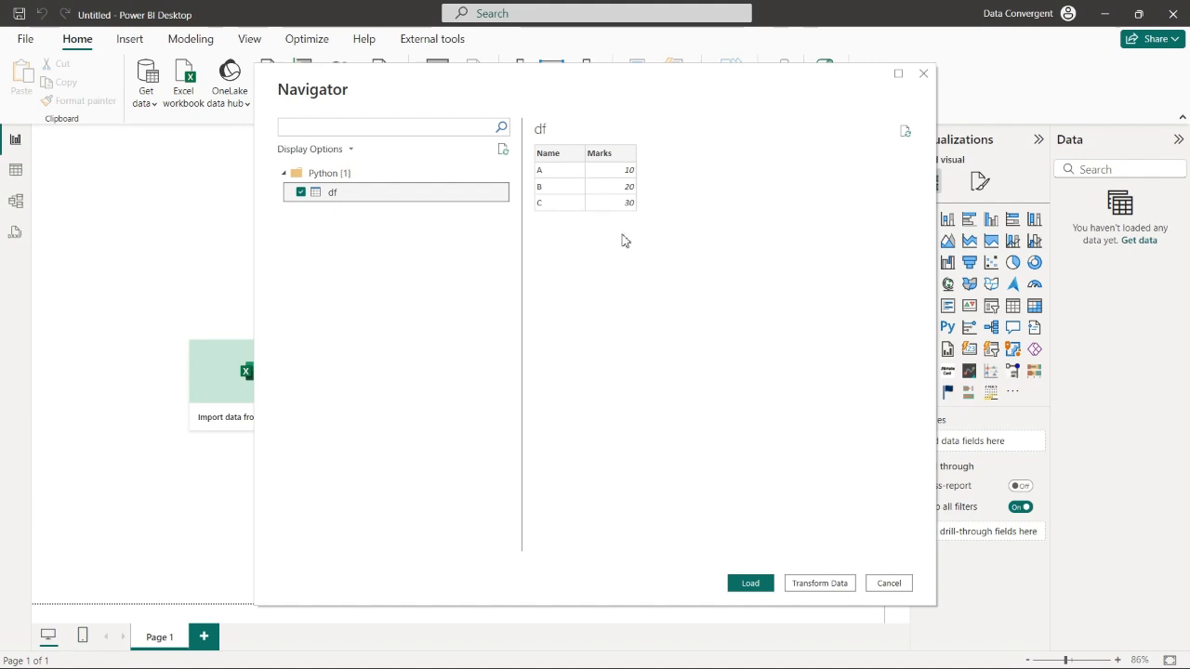
pyautogui.click(749, 582)
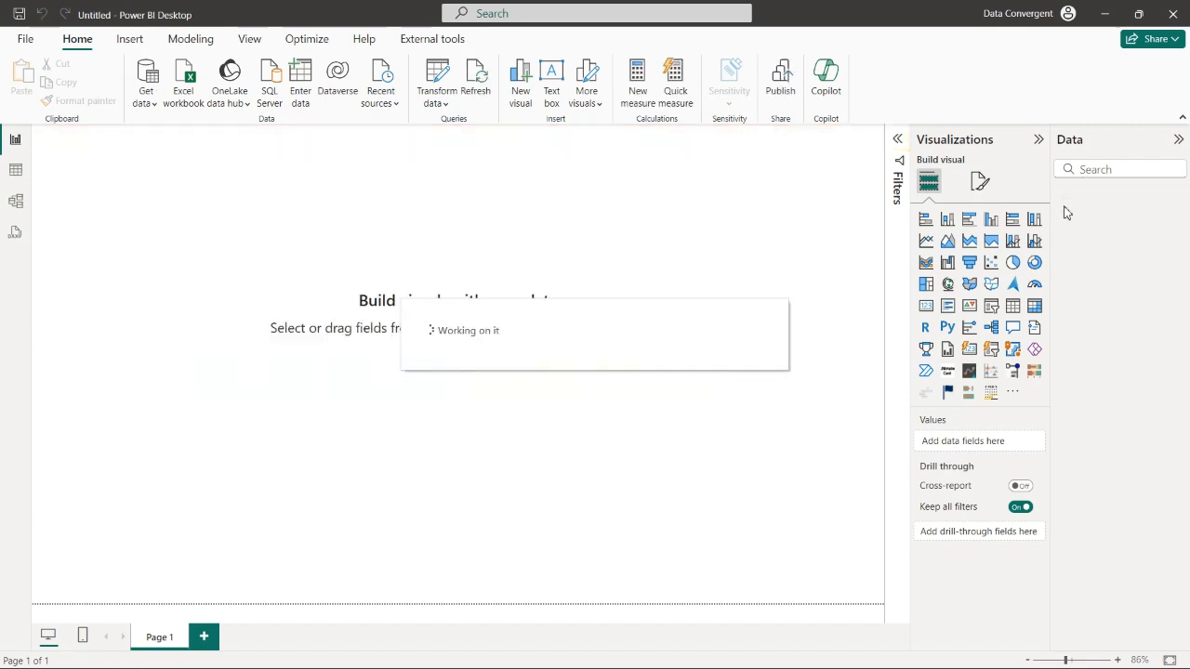
# Expand the fields of the df table and view its rows in Table view.
pyautogui.click(1065, 195)
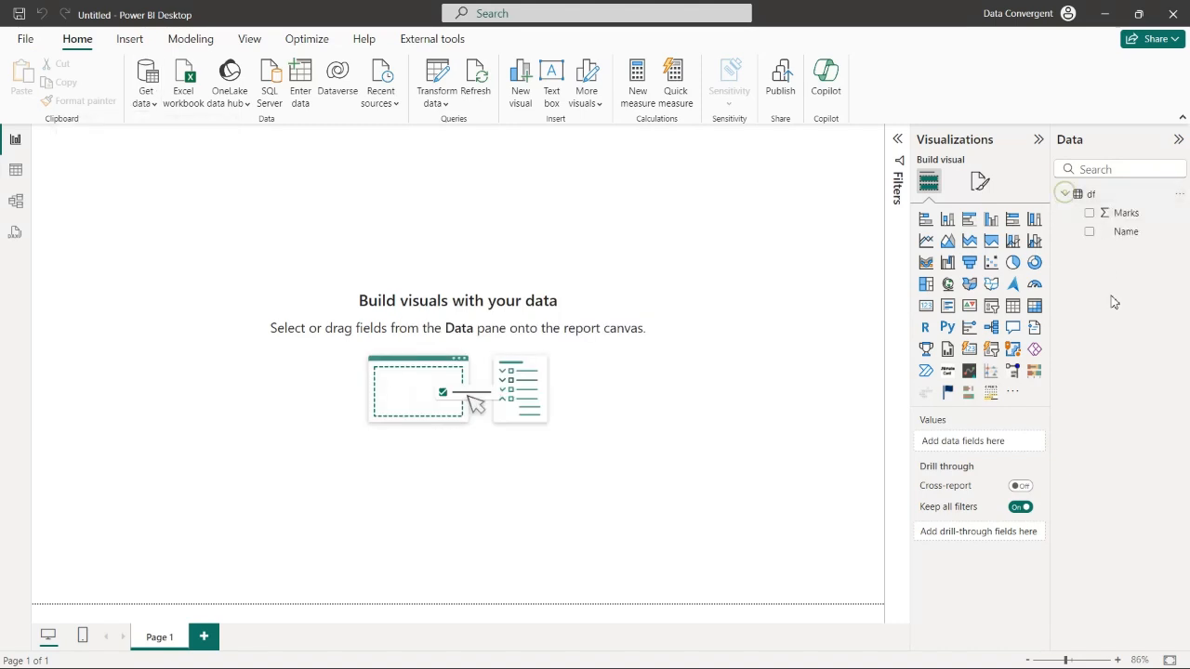
pyautogui.click(15, 177)
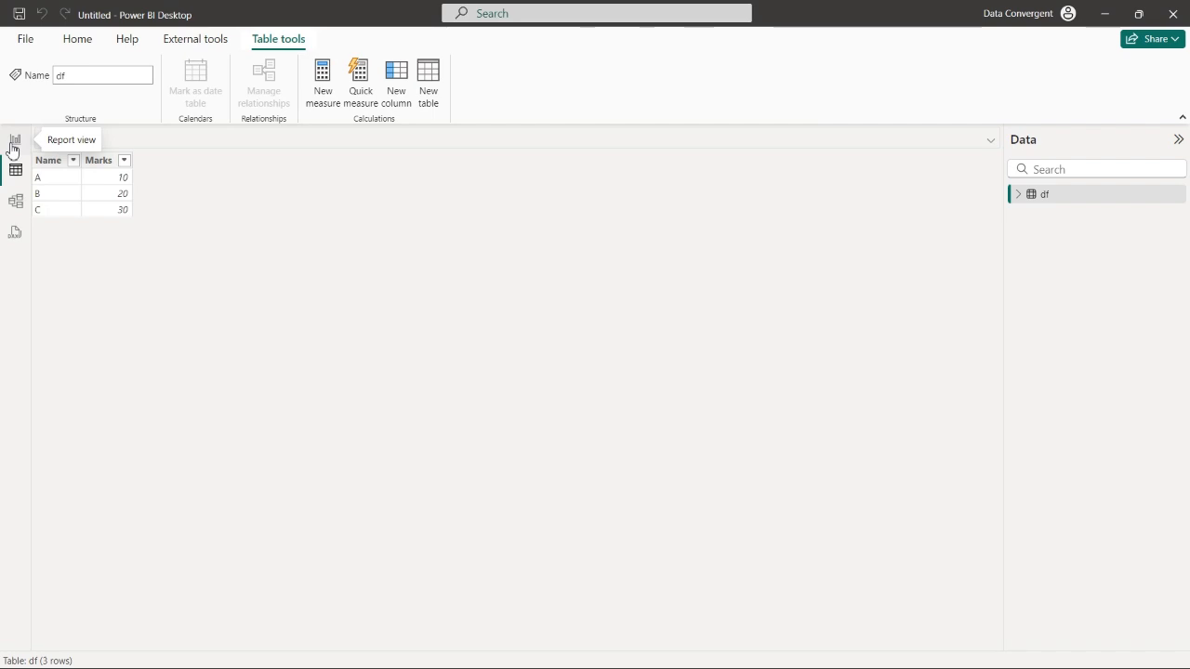
# Switch to IBM SPSS Statistics and save the NSSO_Mustard_Oil_Data.sav dataset.
pyautogui.hotkey('alt', 'Tab')
pyautogui.hotkey('alt', 'Tab')
pyautogui.hotkey('alt', 'Tab')
pyautogui.hotkey('alt', 'Tab')
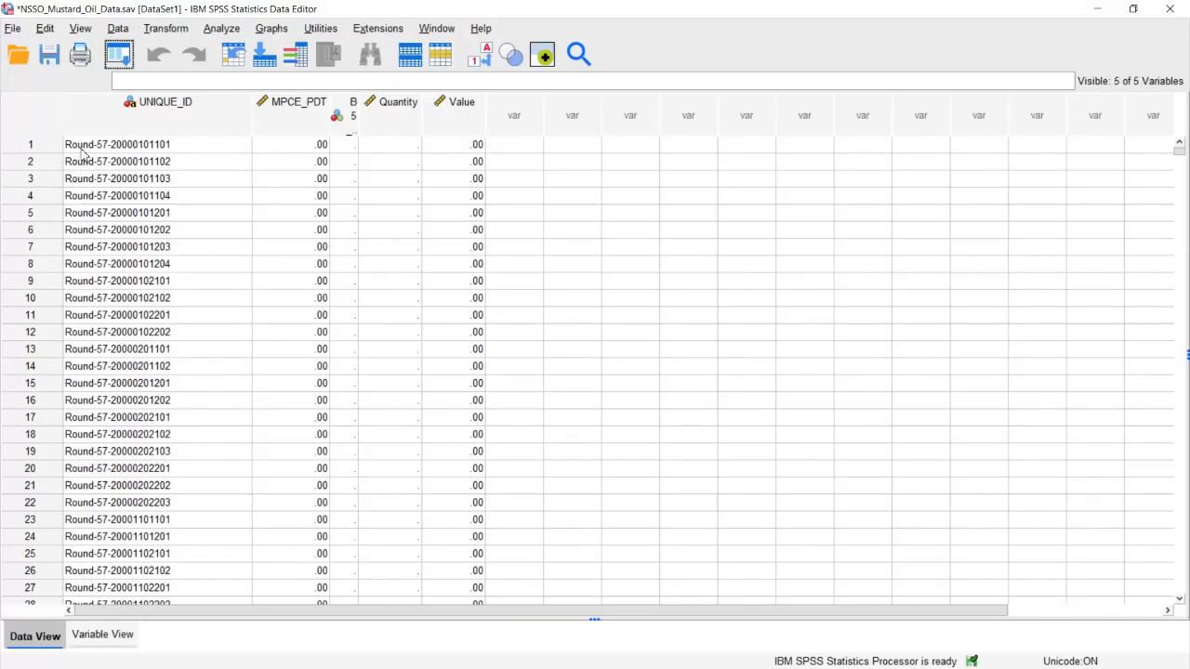
pyautogui.click(119, 144)
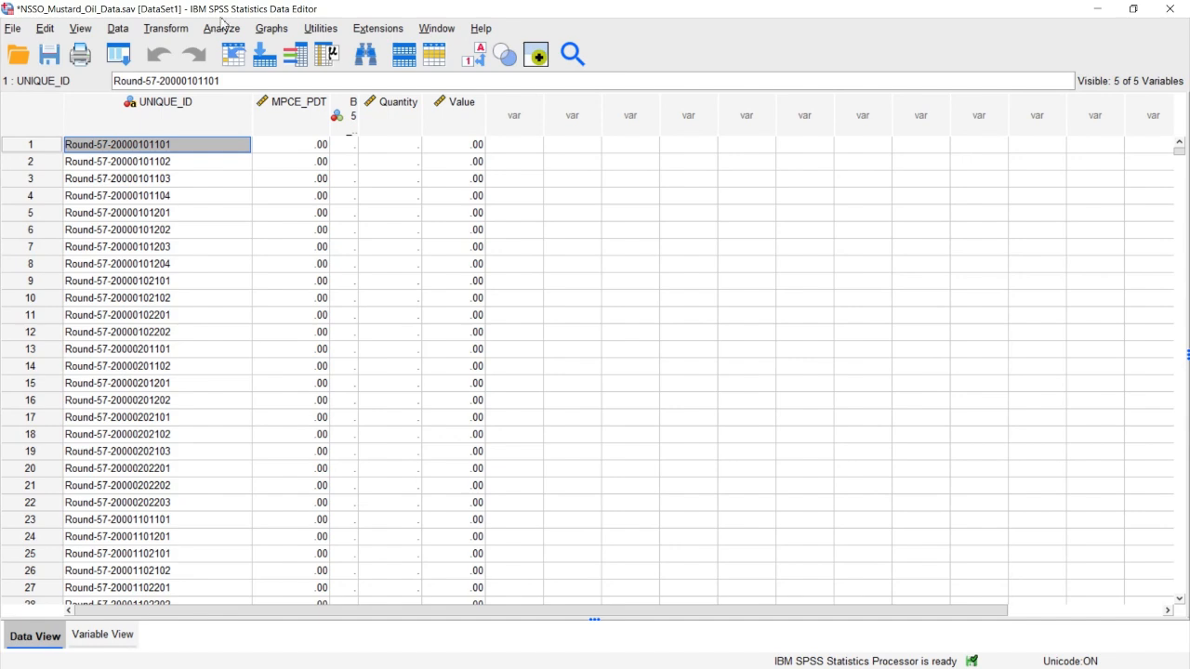
pyautogui.click(18, 29)
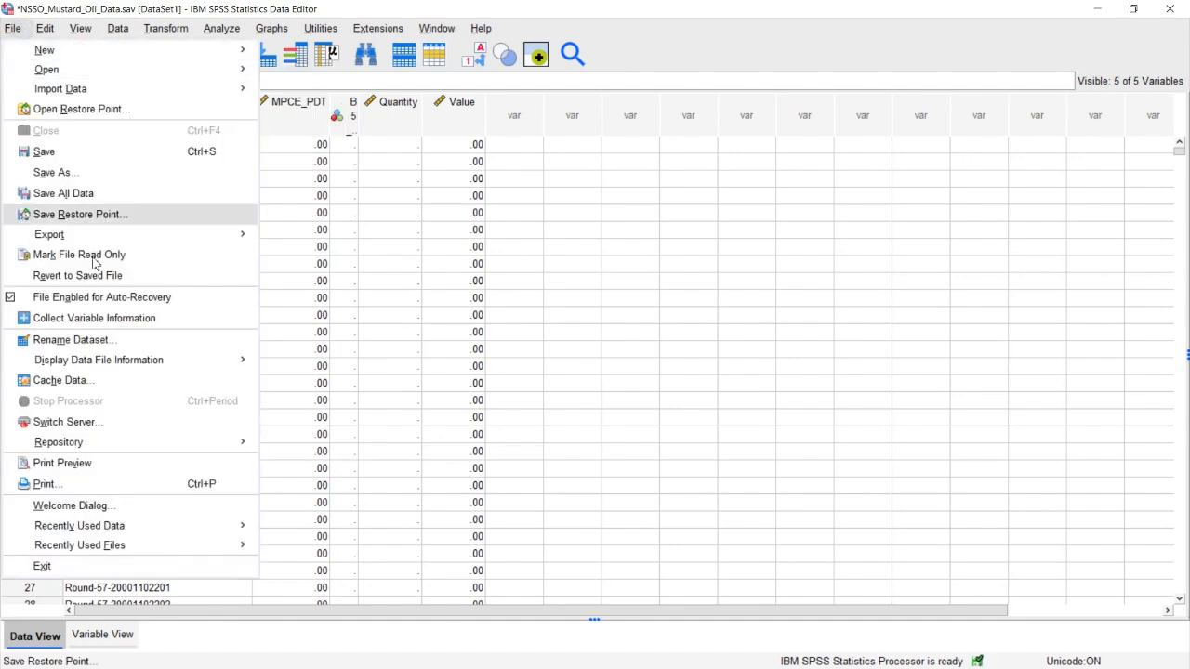
pyautogui.click(37, 153)
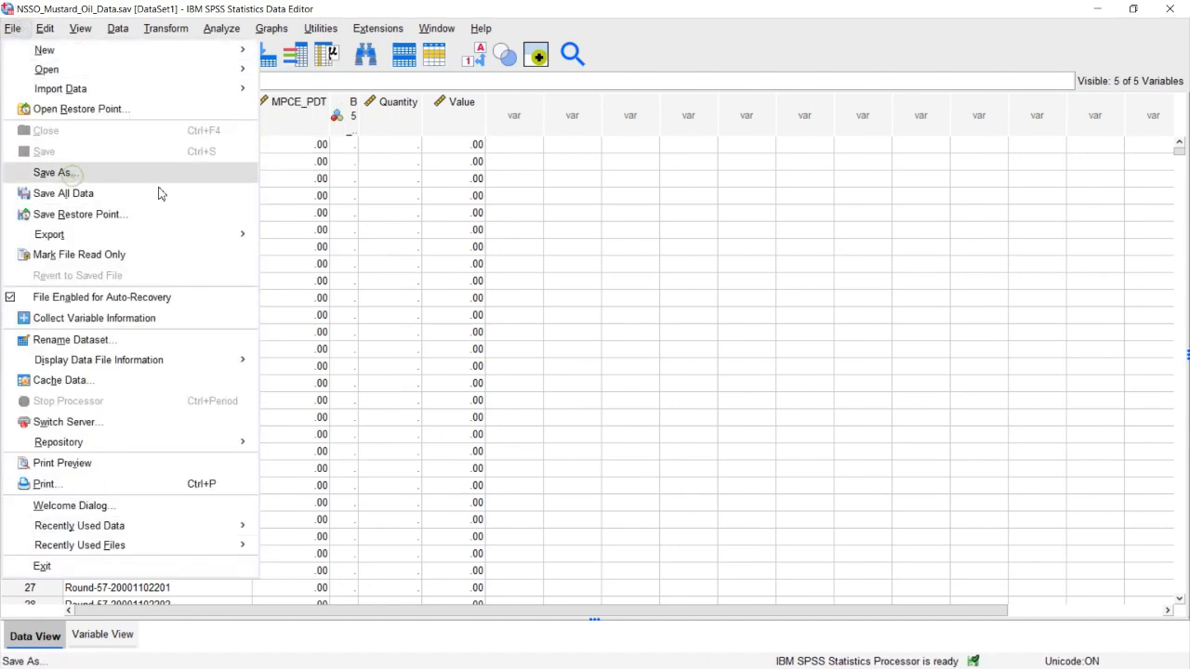
# Examine the dataset's .sav file extension in the Save Data As dialog, and close it without saving.
pyautogui.click(108, 172)
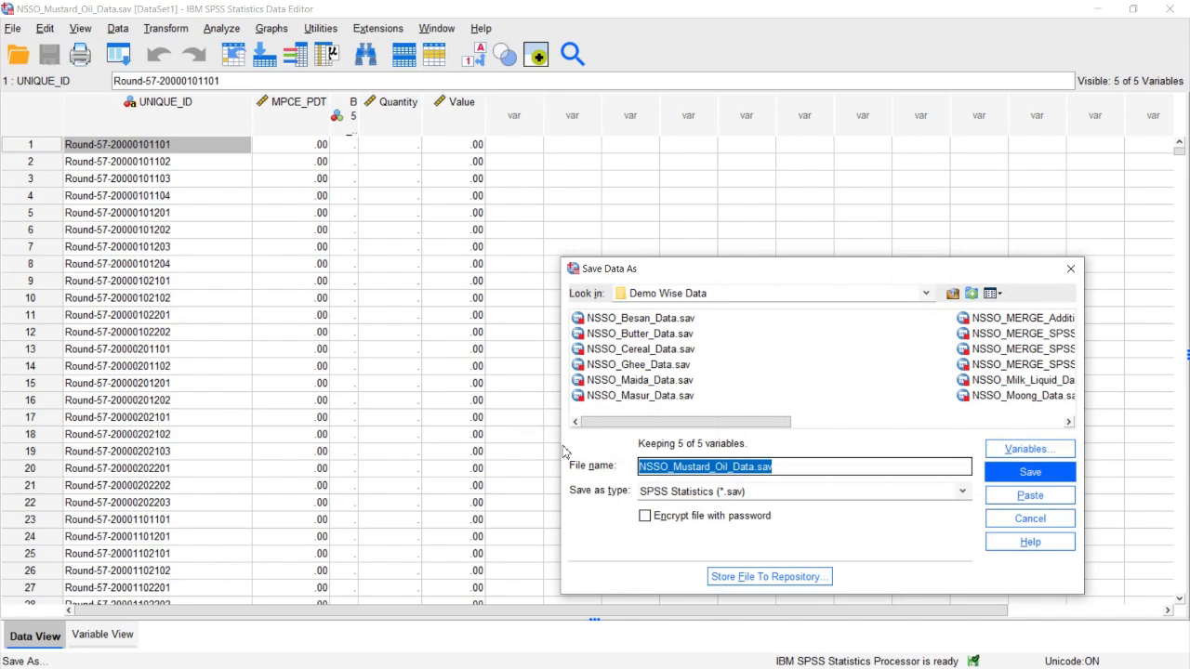
pyautogui.click(779, 467)
pyautogui.doubleClick(779, 467)
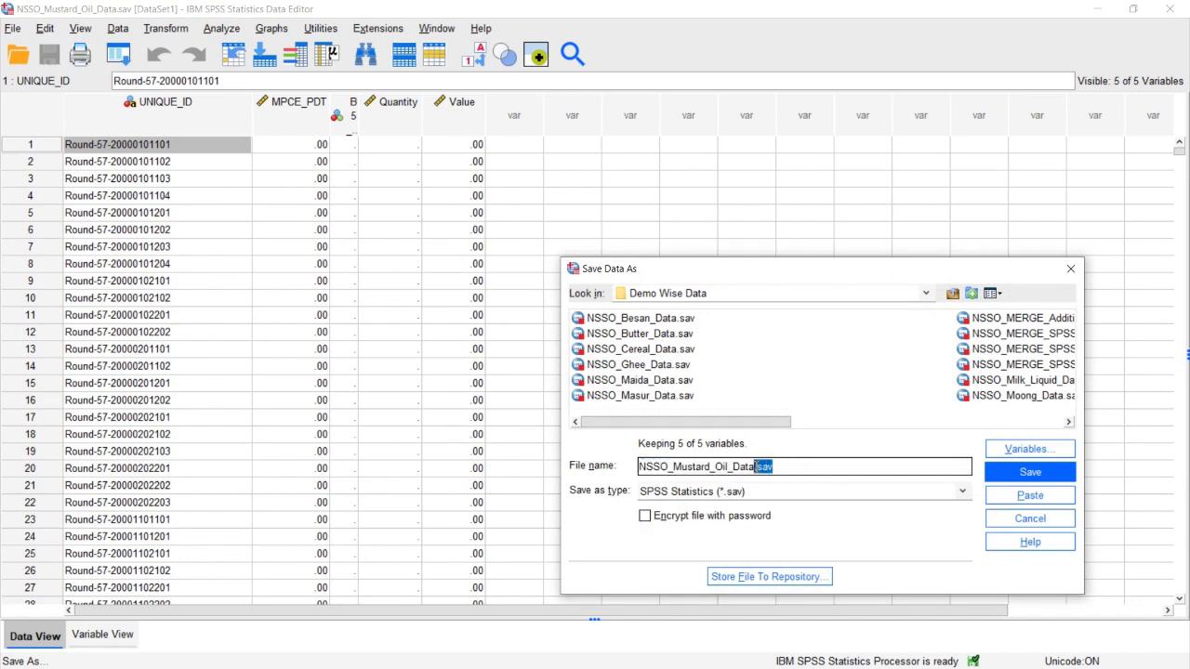
pyautogui.click(1071, 270)
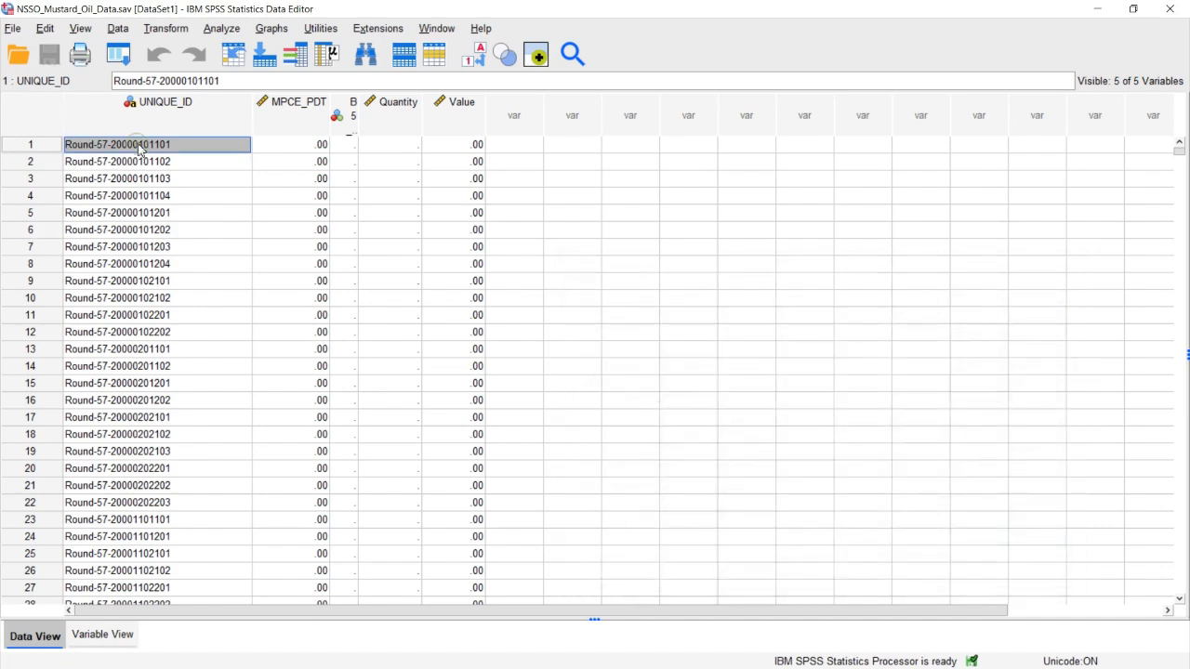
# Extend the UNIQUE_ID selection to the dataset's last record, and return to Power BI's Report view.
pyautogui.hotkey('ctrl', 'shift', 'Down')
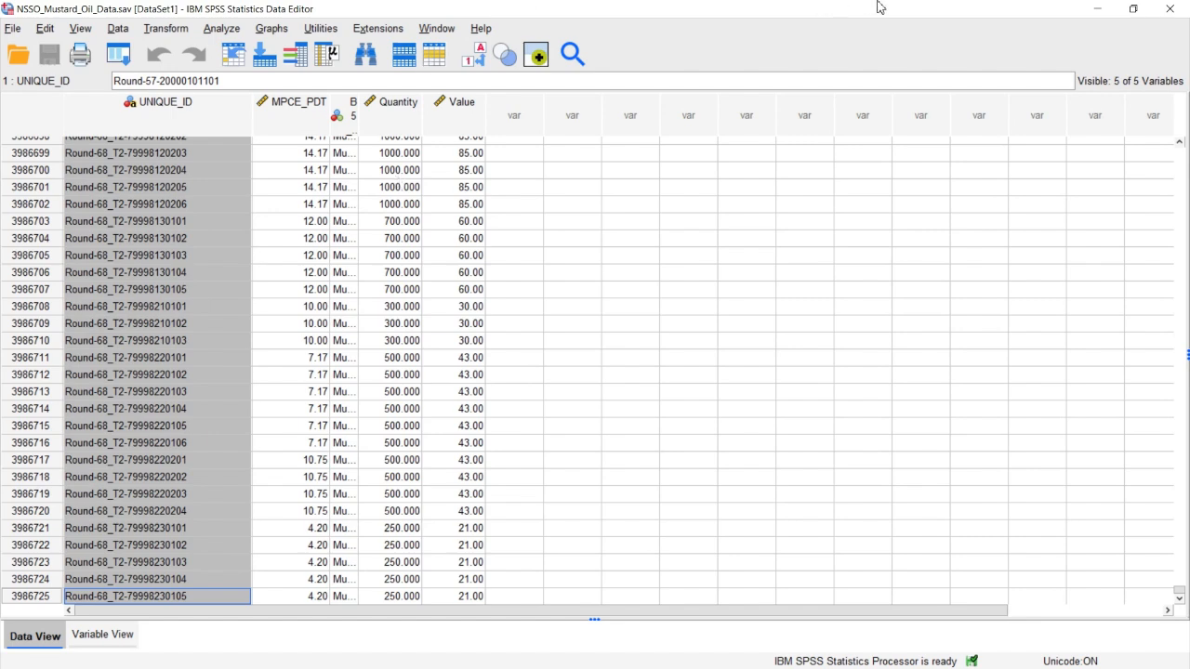
pyautogui.click(1098, 9)
pyautogui.click(16, 139)
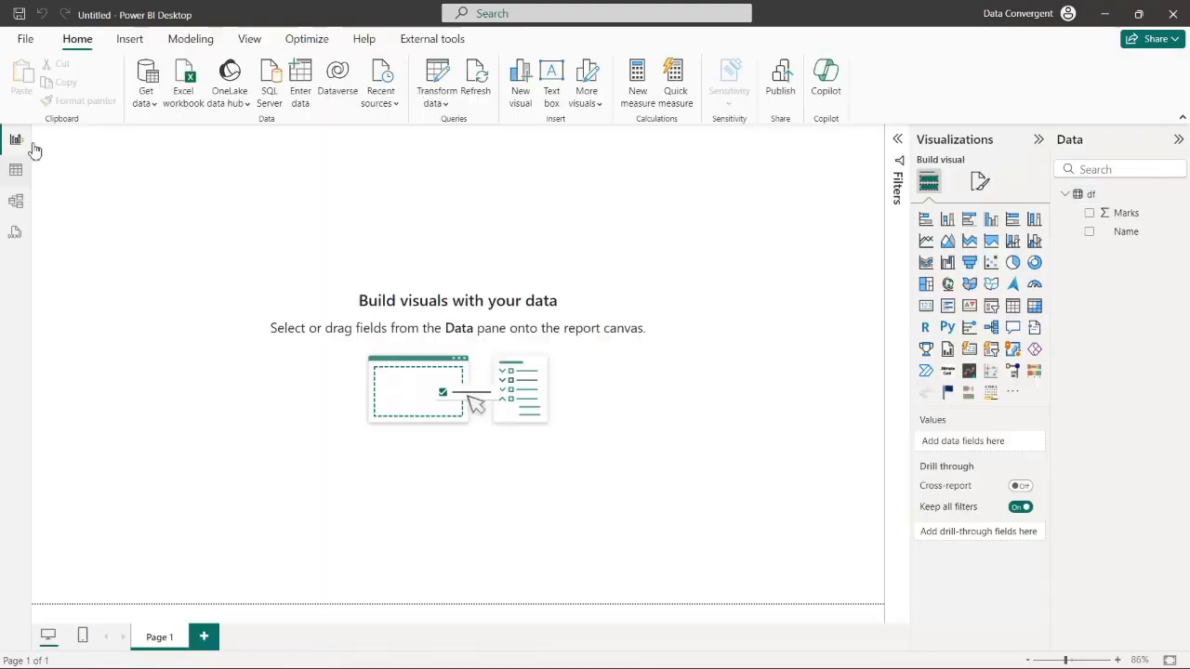
# Find the Python script connector again with the search "python" and open a new, empty script.
pyautogui.click(146, 102)
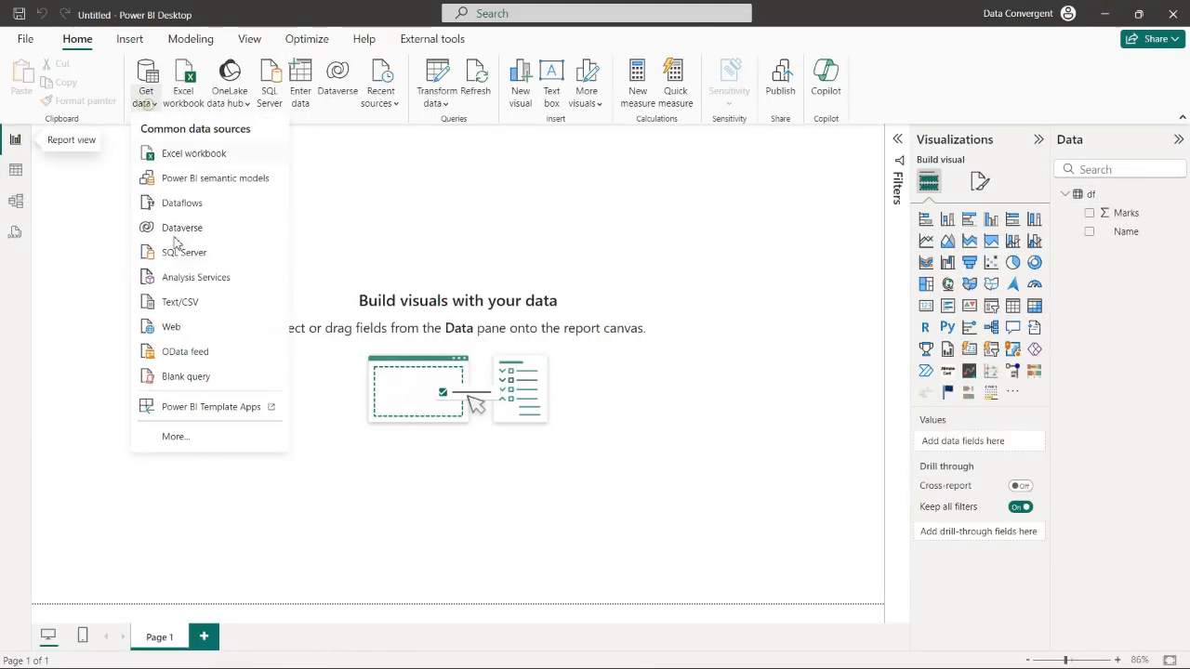
pyautogui.click(183, 437)
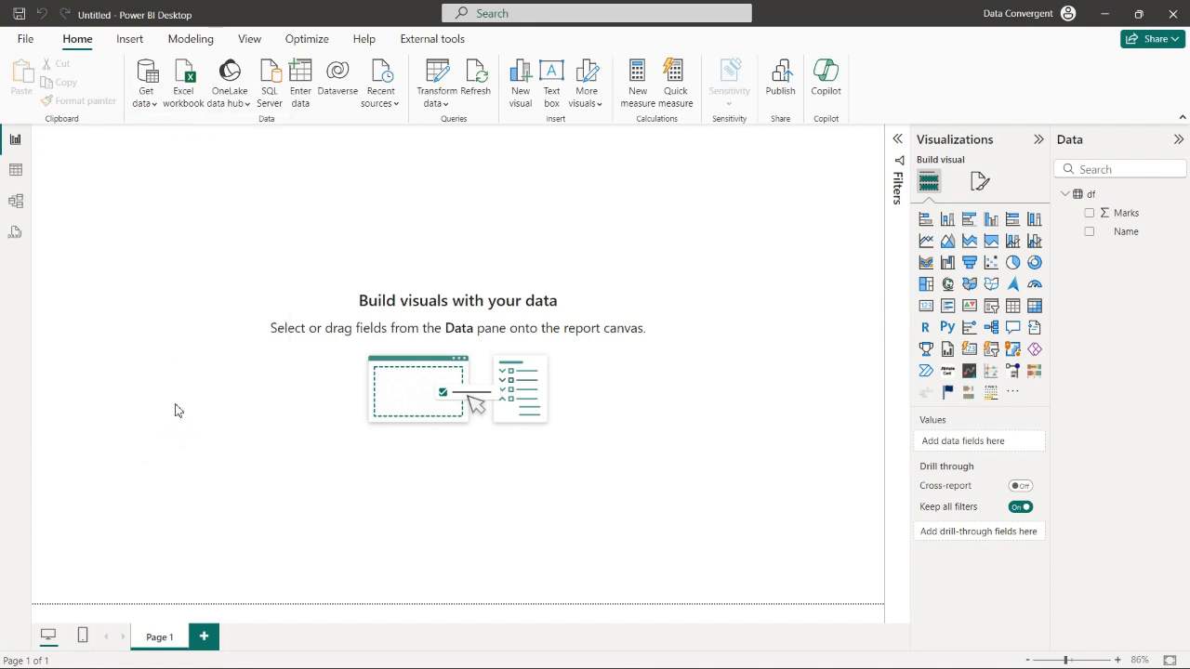
pyautogui.click(435, 147)
pyautogui.write('python')
pyautogui.click(558, 165)
pyautogui.click(741, 558)
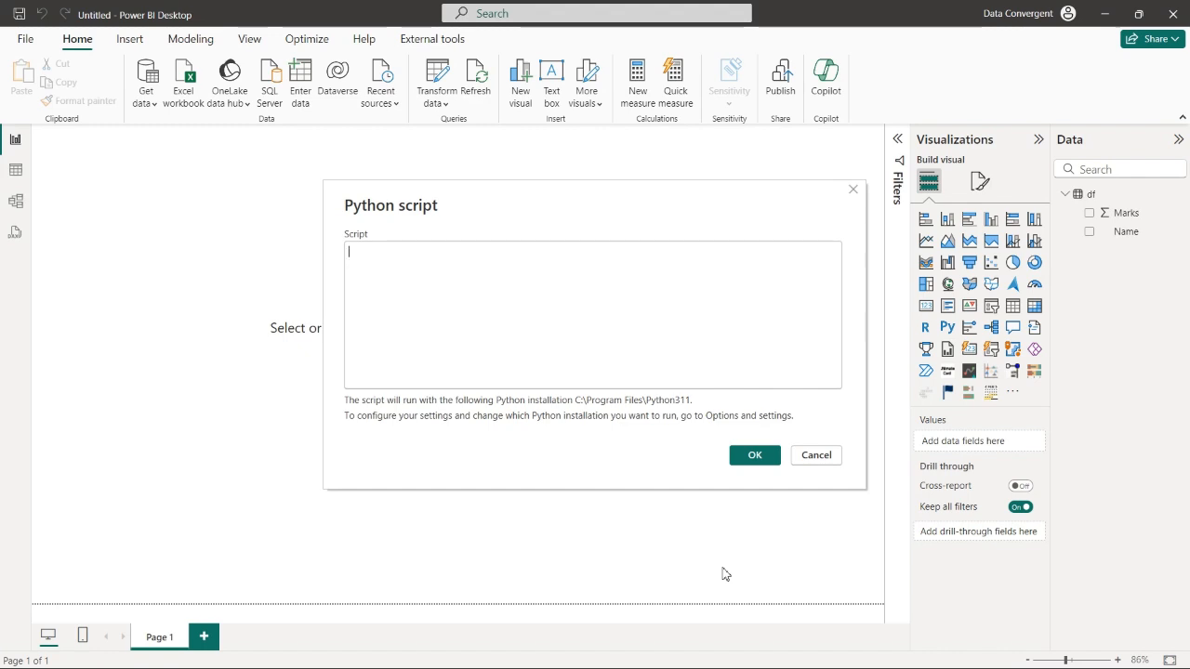
# Write the script's import lines: import pyreadstat and import pandas as pd.
pyautogui.write('import pyread')
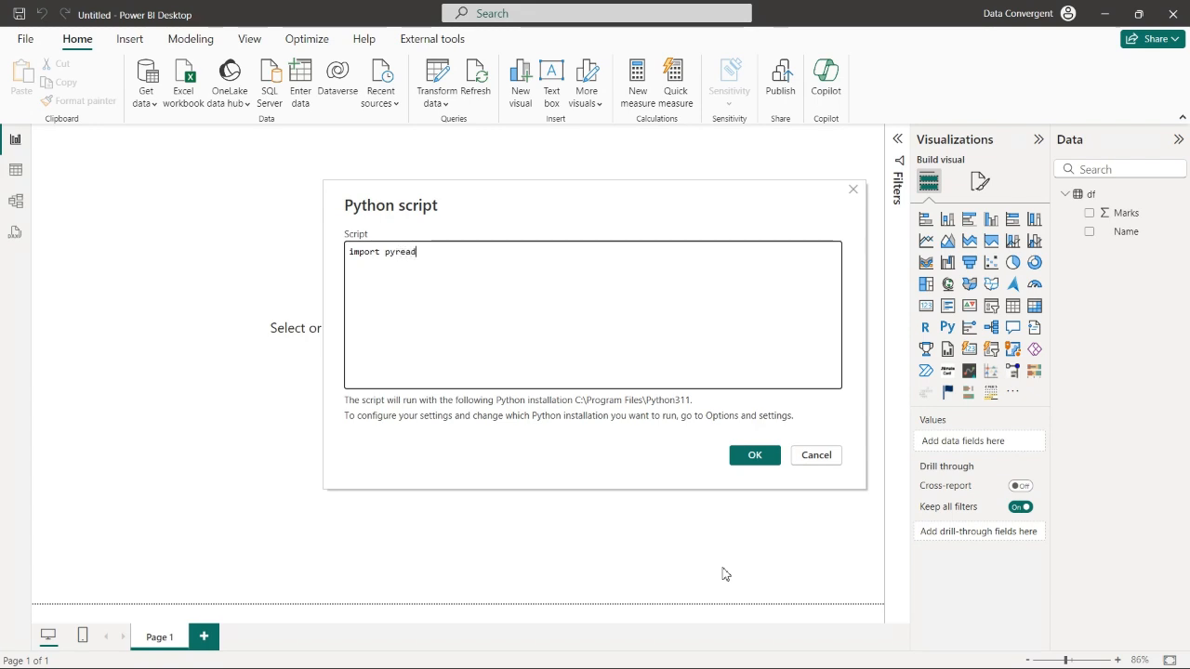
pyautogui.write('stat a')
pyautogui.press('BackSpace')
pyautogui.press('BackSpace')
pyautogui.write('import panda')
pyautogui.write('s as pd  ')
# Begin a filepath= assignment below the script's import lines.
pyautogui.write('df')
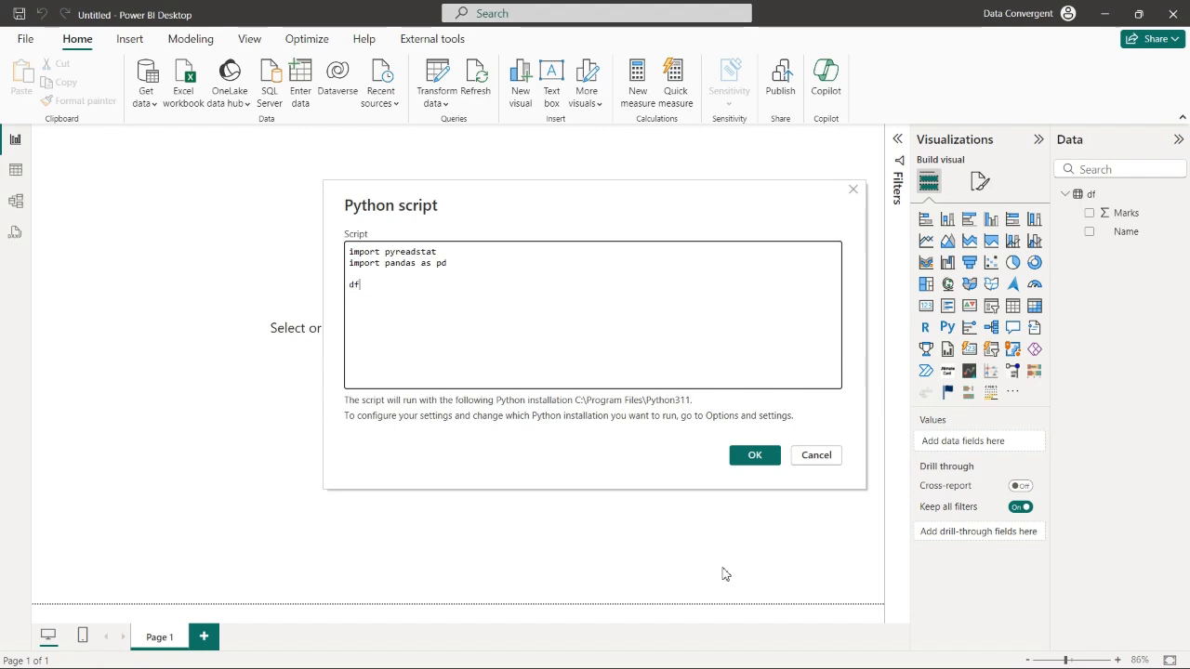
pyautogui.press('BackSpace')
pyautogui.write('filepath=')
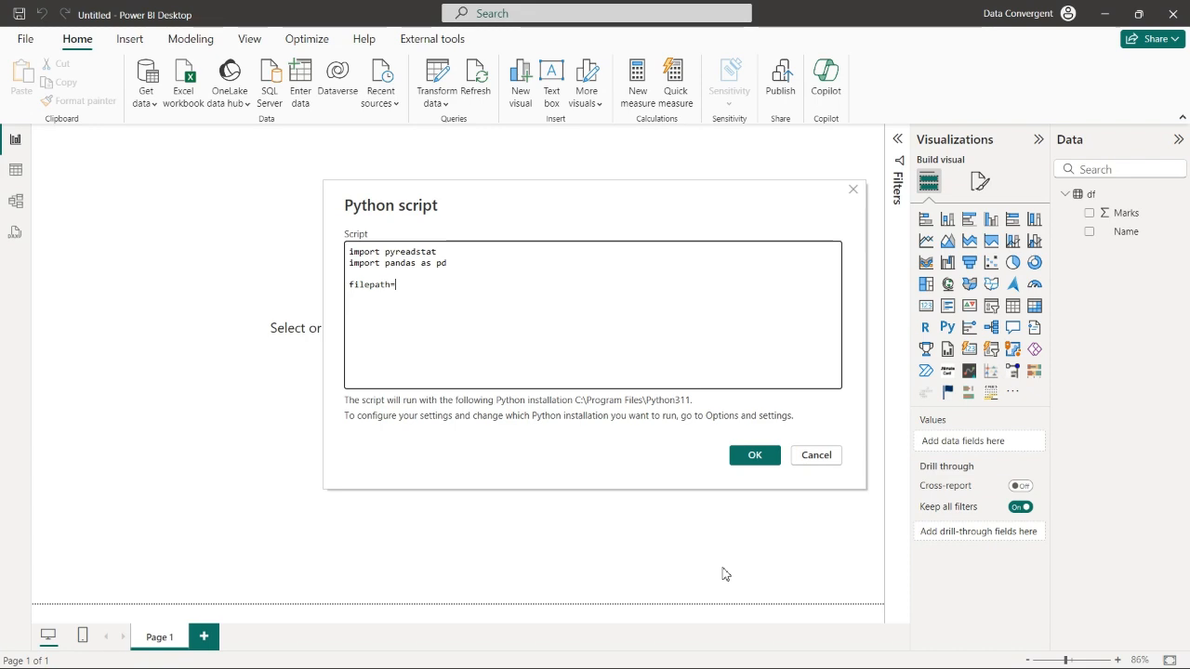
# Switch to the Demo Wise Data folder, copy the full path of NSSO_Mustard_Oil_Data.sav, and return to Power BI's Python script.
pyautogui.hotkey('alt', 'Tab')
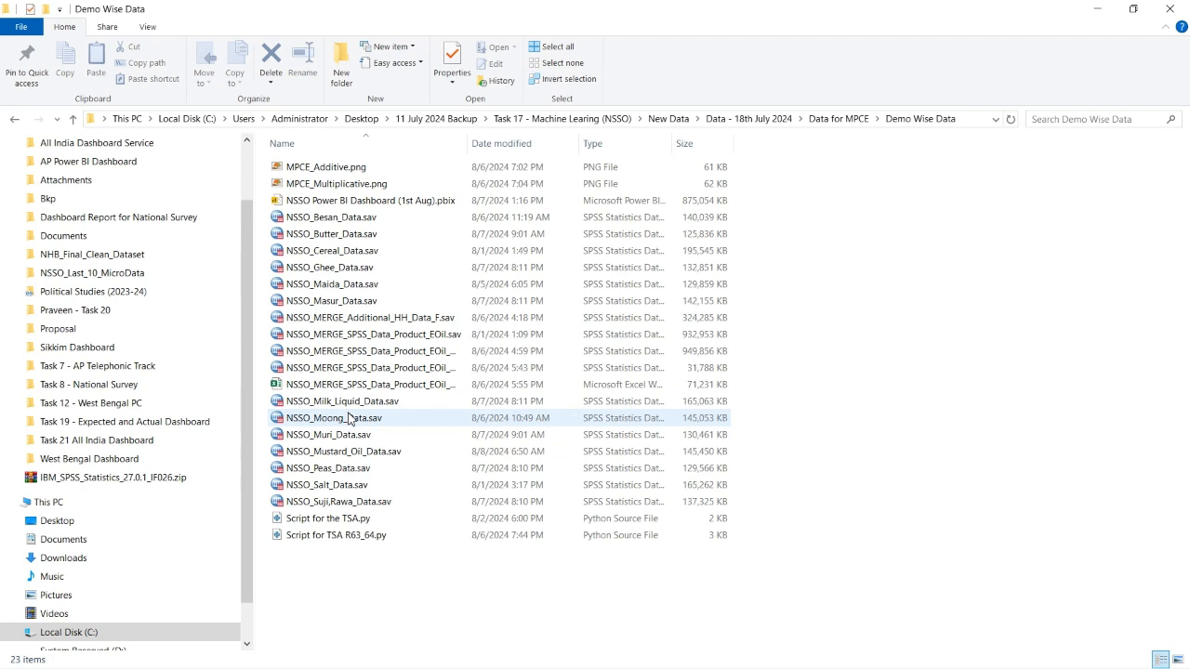
pyautogui.click(353, 454)
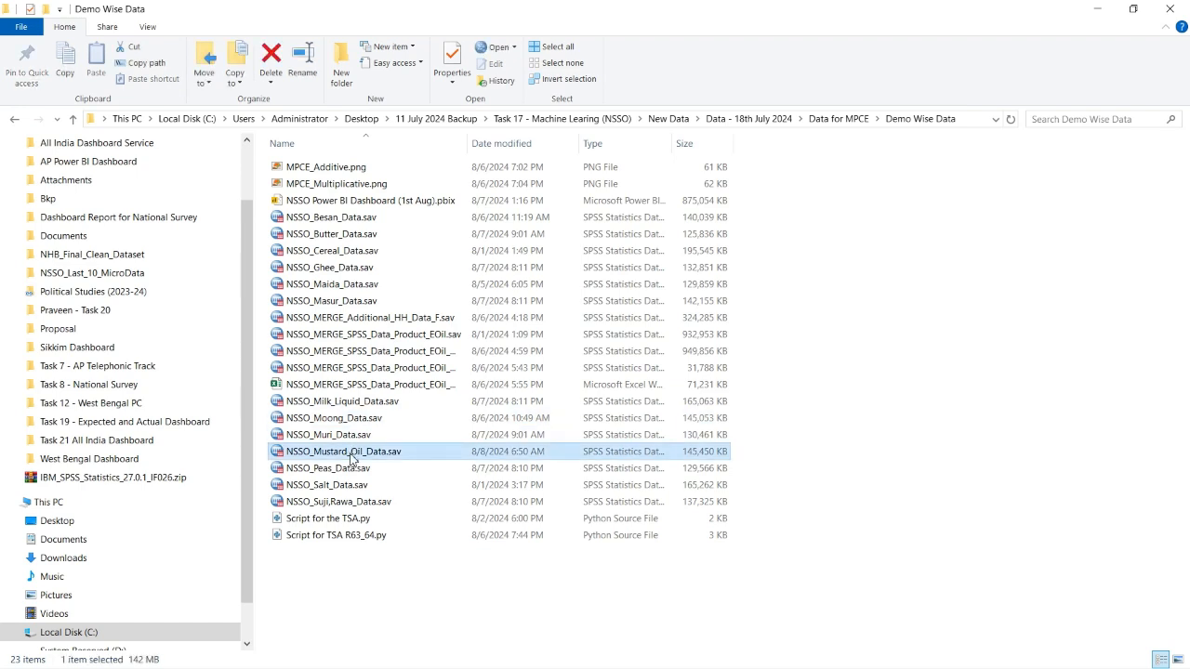
pyautogui.rightClick(353, 456)
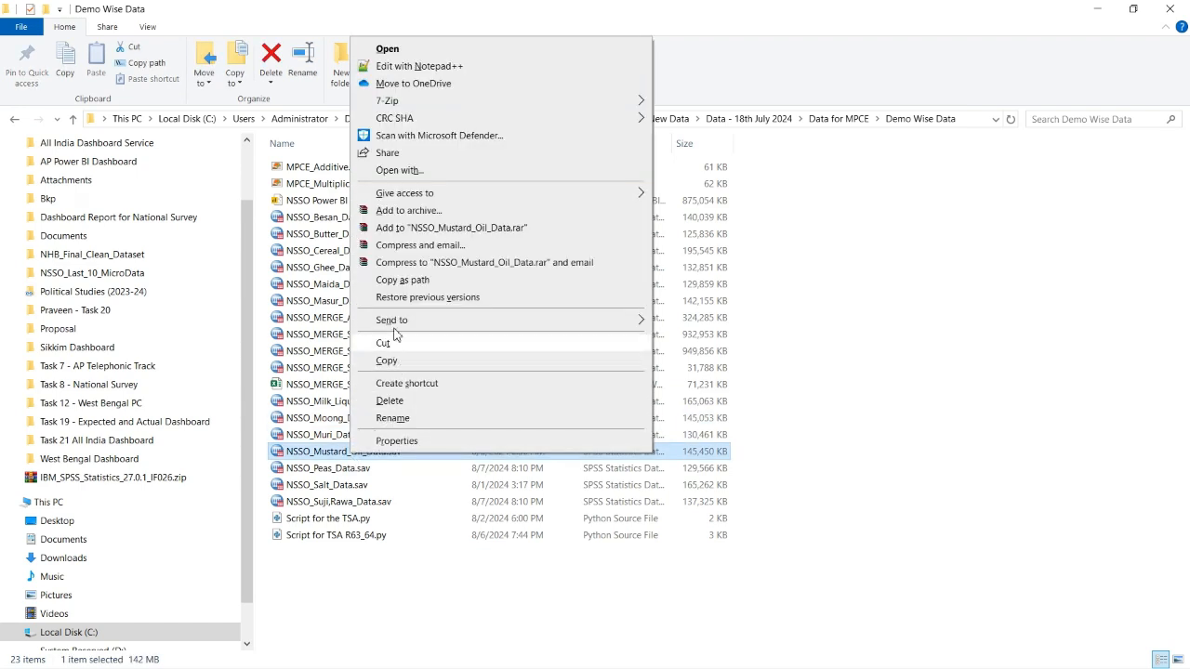
pyautogui.click(402, 282)
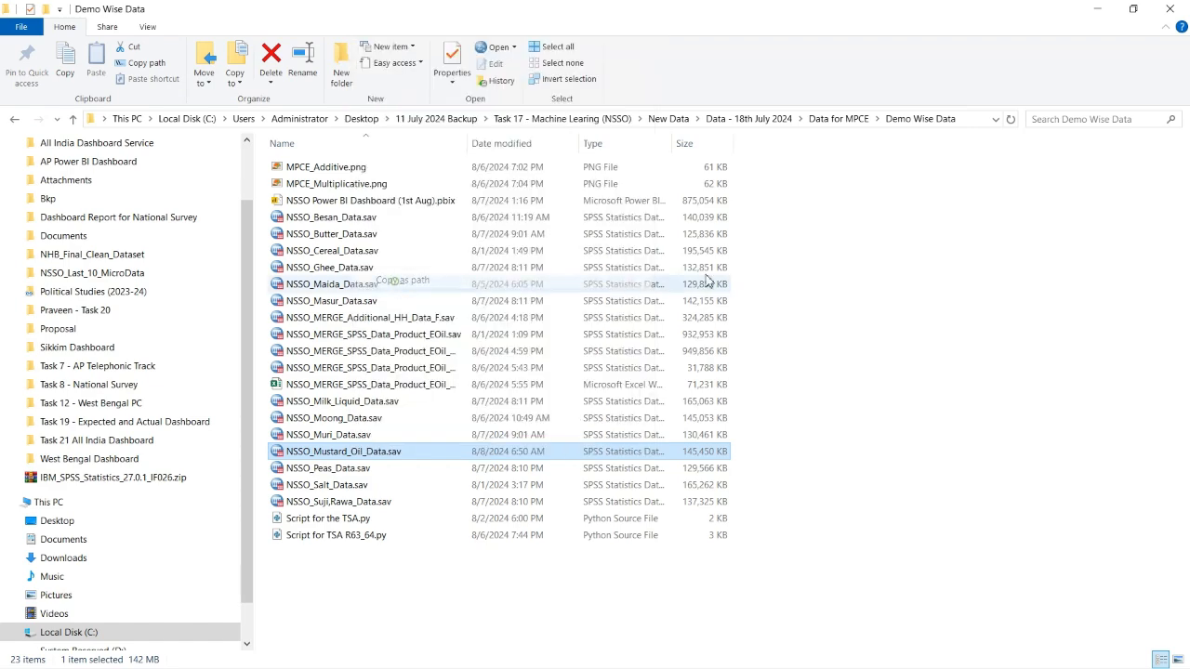
pyautogui.click(1097, 8)
pyautogui.hotkey('alt', 'Tab')
pyautogui.hotkey('alt', 'Tab')
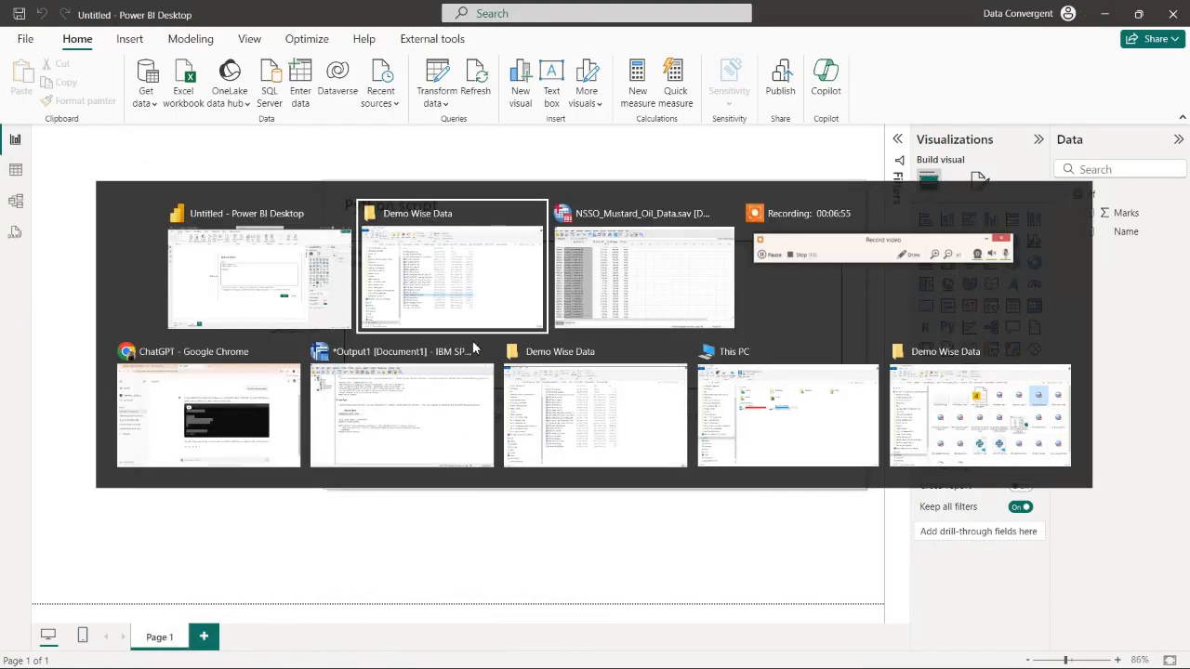
pyautogui.hotkey('alt', 'shift', 'Tab')
pyautogui.hotkey('alt', 'shift', 'Tab')
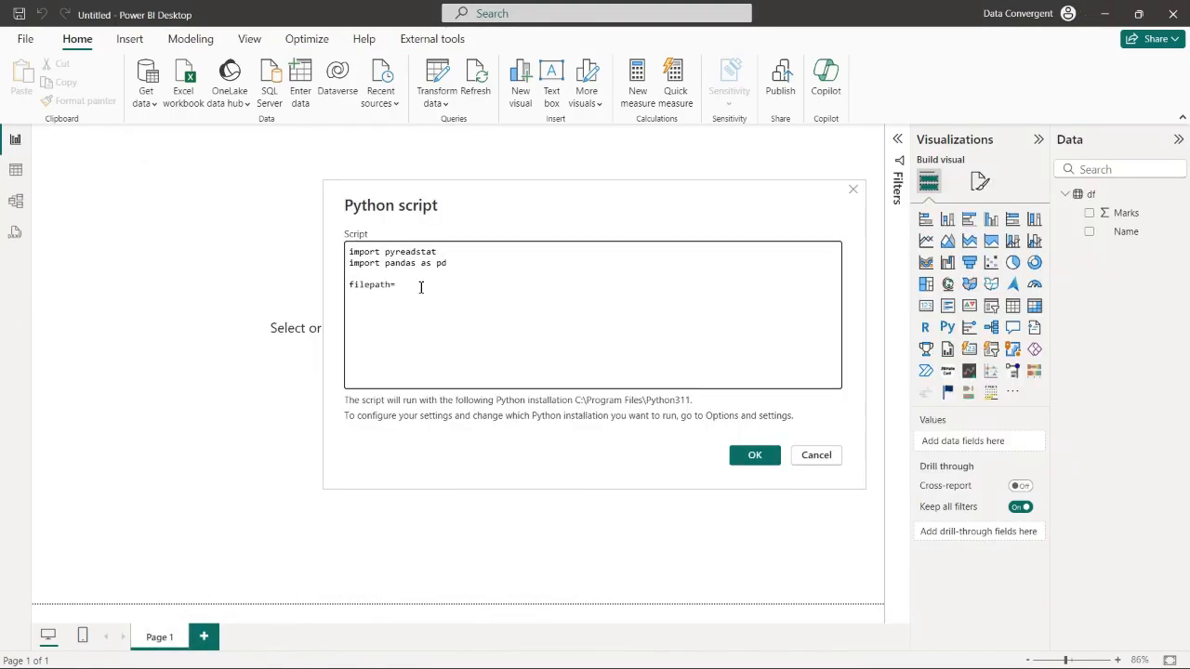
# Paste the copied path after filepath= as a single-quoted f-string, removing the path's own double quotes.
pyautogui.write('f')
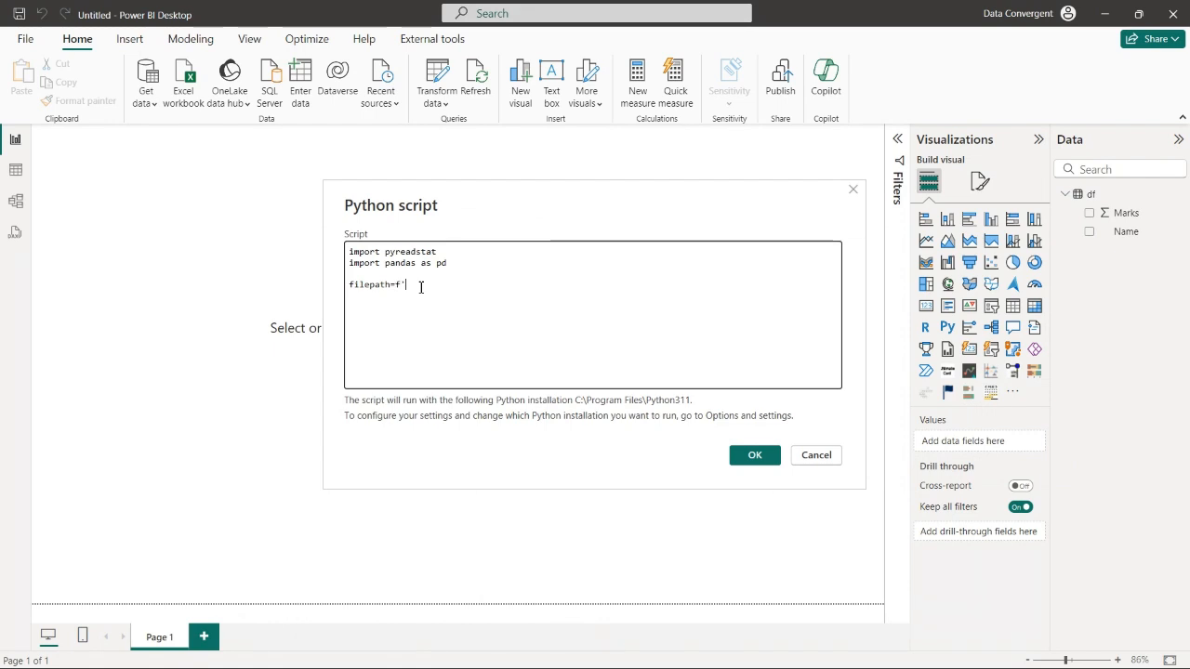
pyautogui.write("'")
pyautogui.hotkey('ctrl', 'v')
pyautogui.press('BackSpace')
pyautogui.write("'")
pyautogui.moveTo(658, 383); pyautogui.dragTo(402, 409)
pyautogui.click(410, 285)
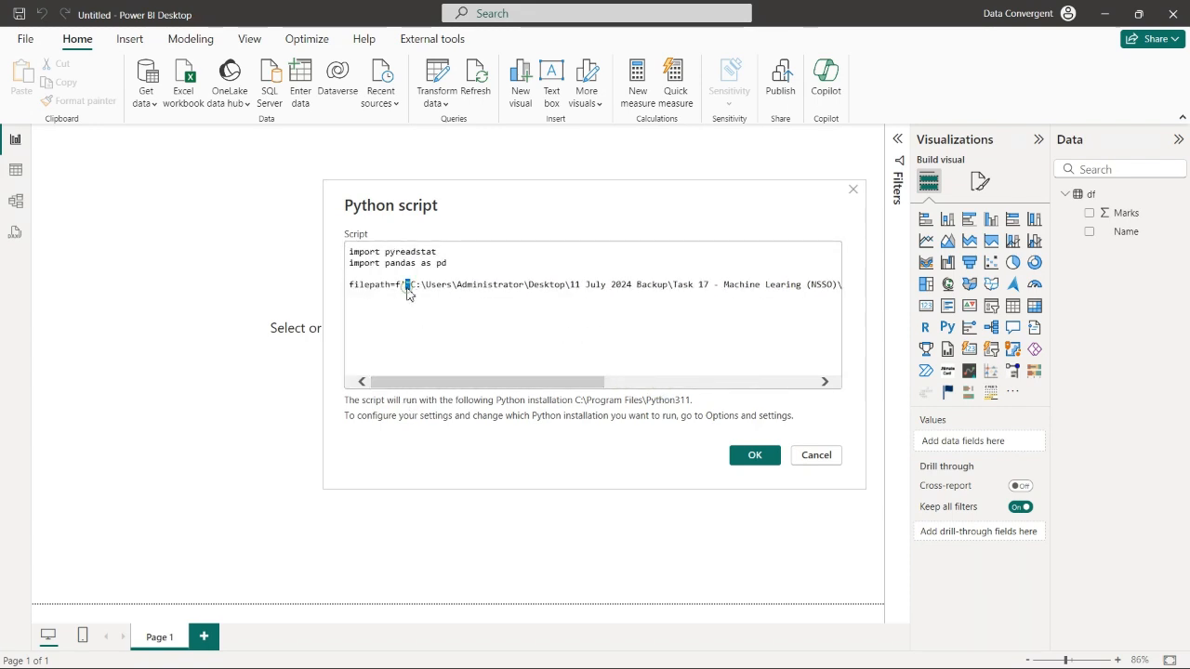
pyautogui.press('BackSpace')
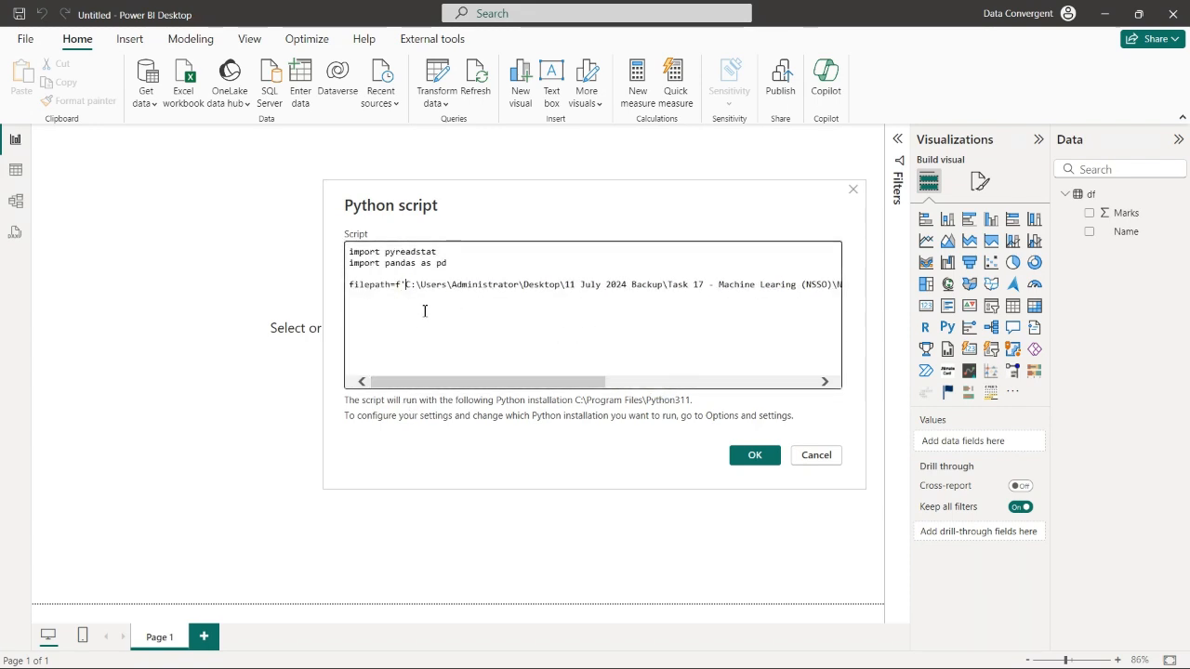
# Replace the backslashes after C:, Users, Administrator and Desktop in the file path with forward slashes.
pyautogui.click(418, 285)
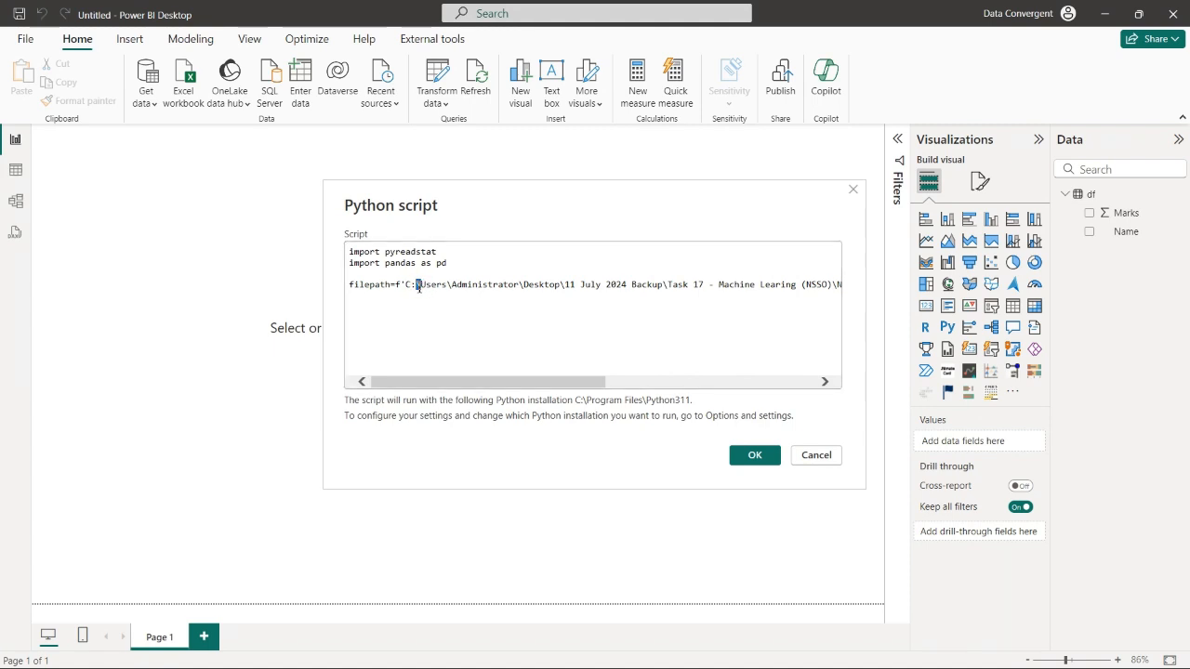
pyautogui.press('BackSpace')
pyautogui.write('/')
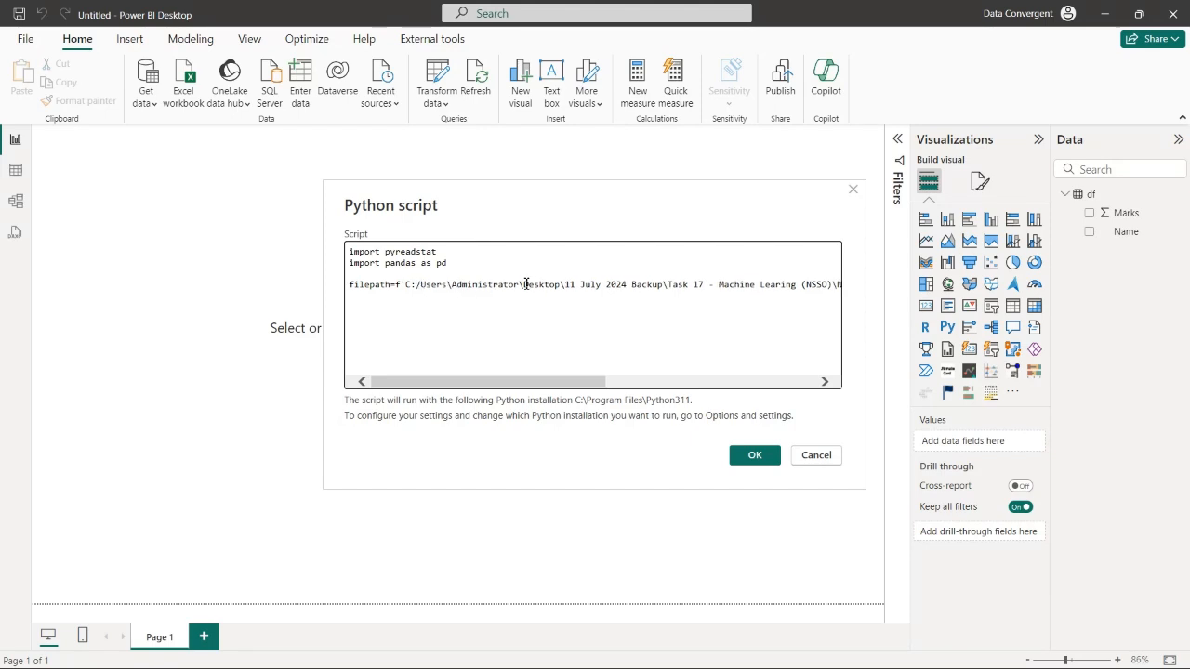
pyautogui.click(452, 284)
pyautogui.press('BackSpace')
pyautogui.write('/')
pyautogui.click(524, 287)
pyautogui.press('BackSpace')
pyautogui.write('/')
pyautogui.click(566, 286)
pyautogui.press('BackSpace')
pyautogui.write('/')
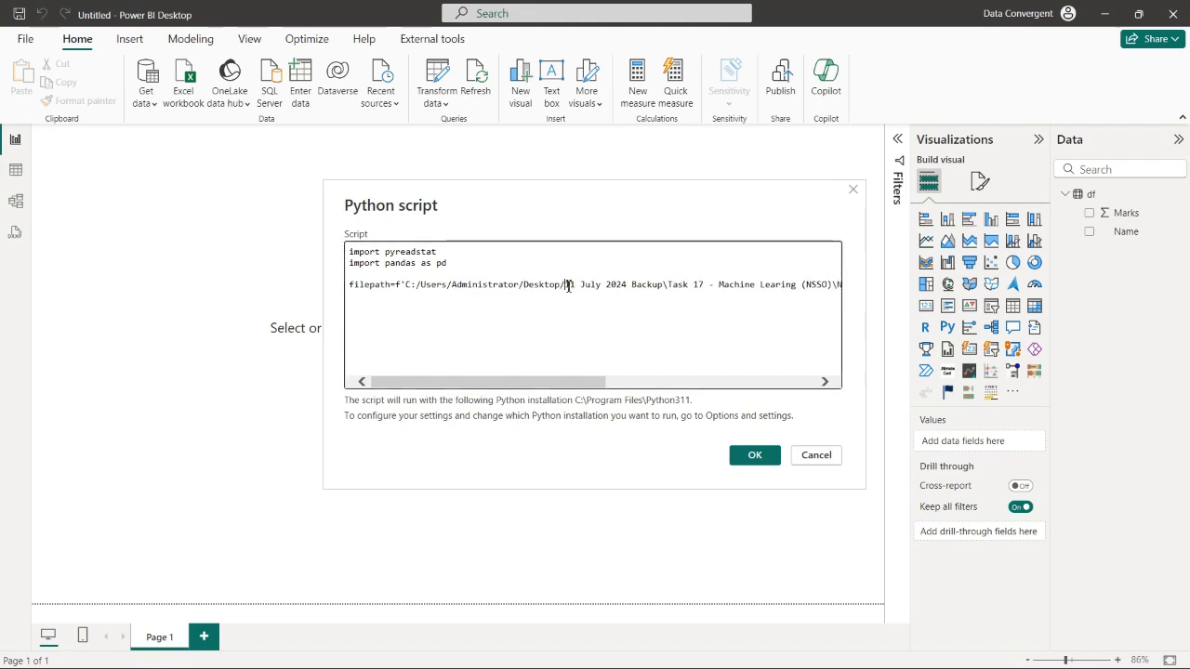
# Replace the backslashes after "11 July 2024 Backup" and "Task 17 - Machine Learing (NSSO)" with forward slashes.
pyautogui.click(666, 284)
pyautogui.press('BackSpace')
pyautogui.write('/')
pyautogui.moveTo(574, 392); pyautogui.dragTo(679, 385)
pyautogui.click(611, 284)
pyautogui.press('BackSpace')
pyautogui.write('/')
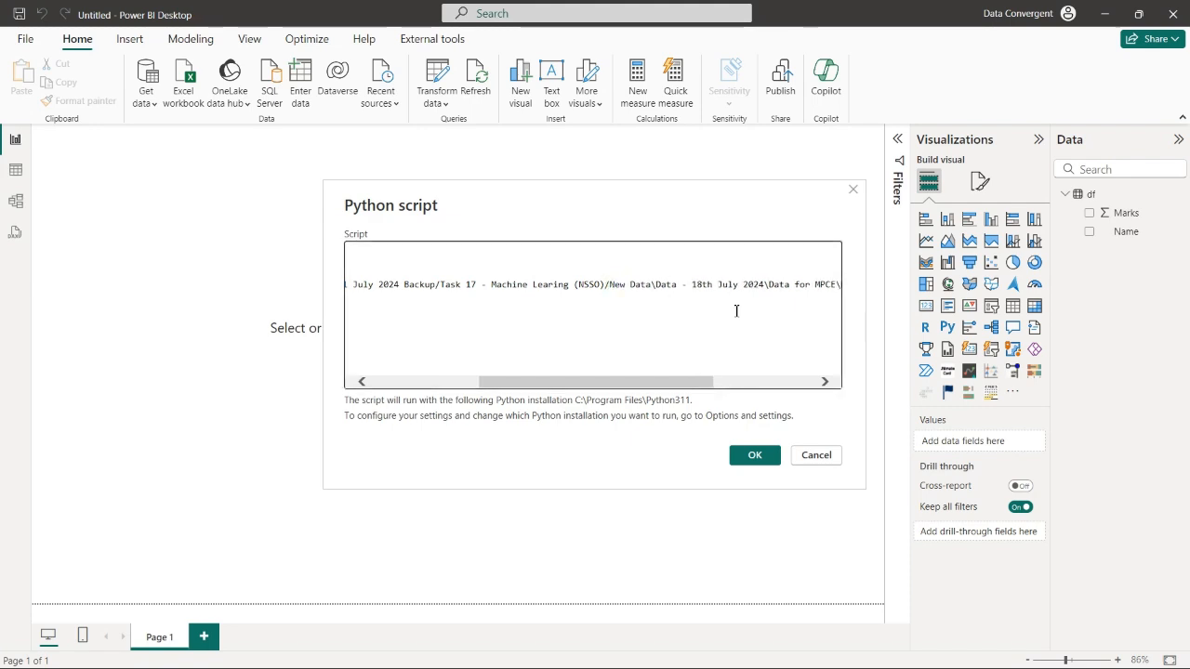
# Replace the path's backslashes after "New Data" and "Data - 18th July 2024" with forward slashes.
pyautogui.moveTo(666, 387); pyautogui.dragTo(727, 385)
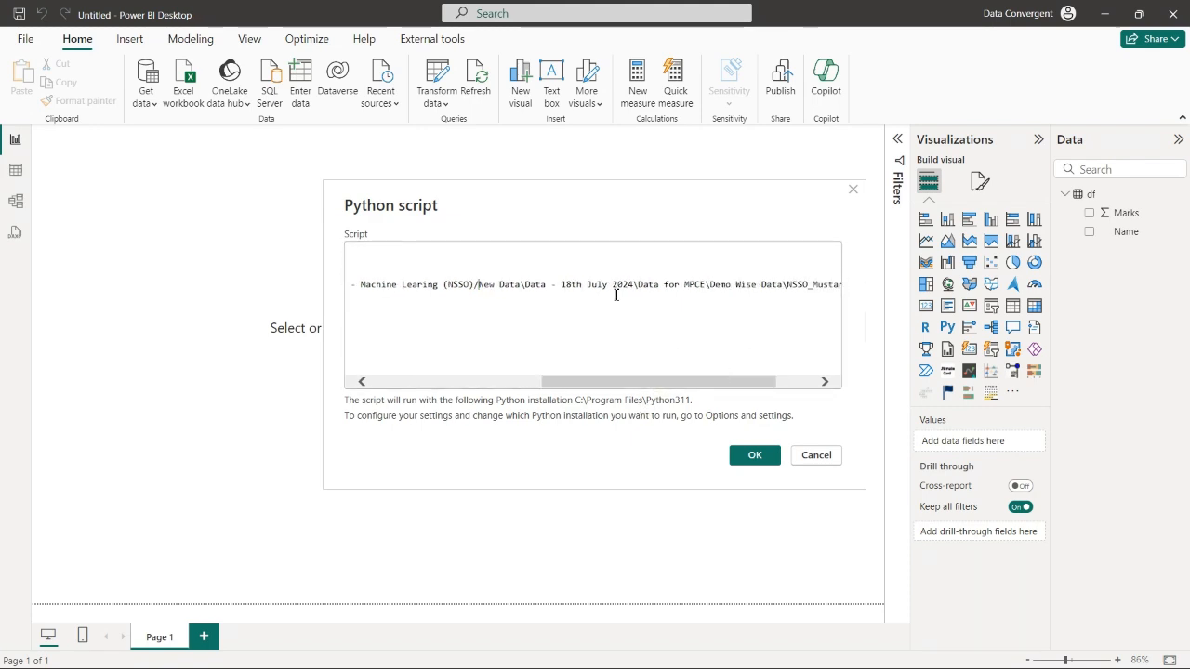
pyautogui.click(524, 285)
pyautogui.press('BackSpace')
pyautogui.write('/')
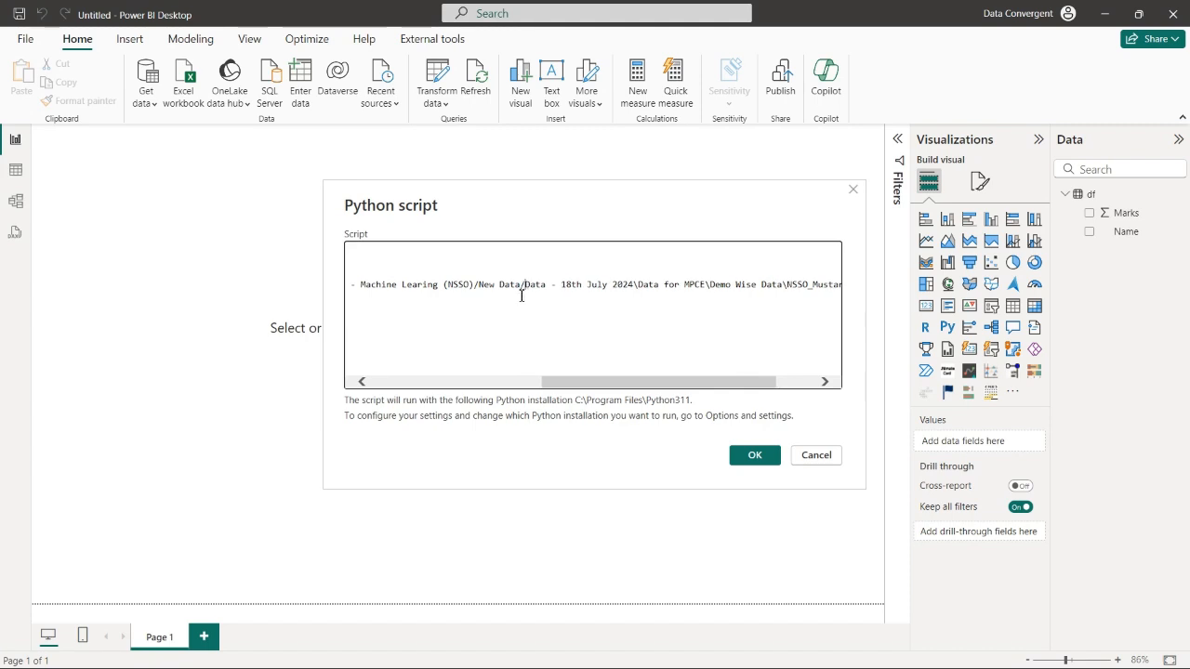
pyautogui.click(637, 286)
pyautogui.press('BackSpace')
pyautogui.write('/')
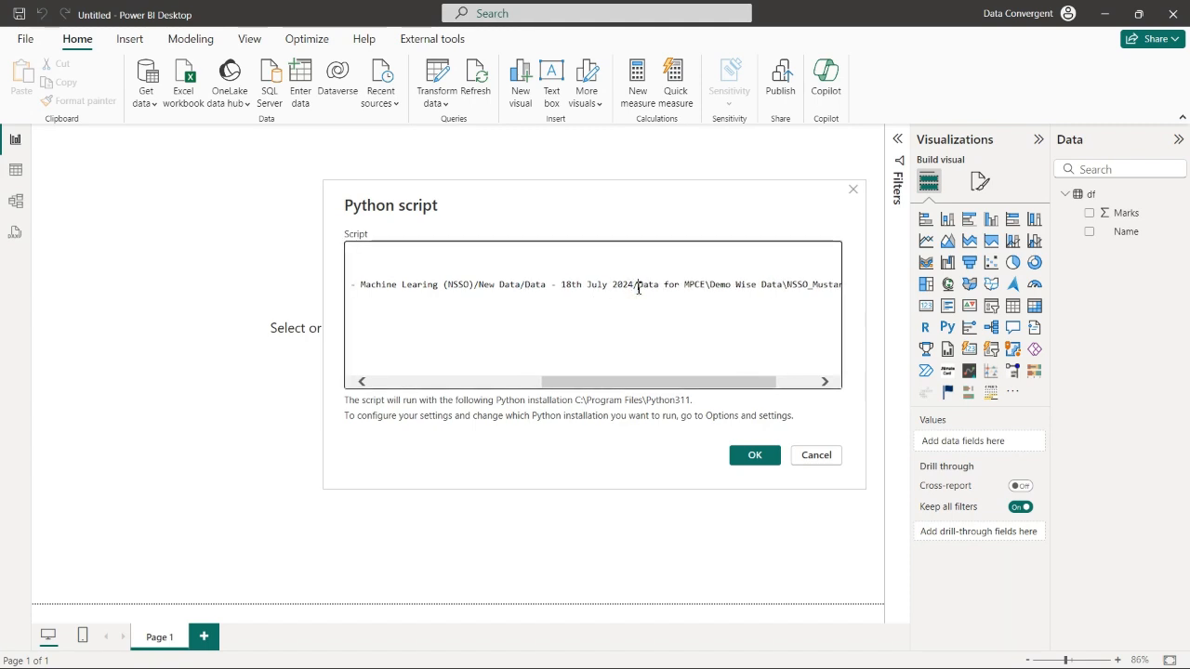
# Replace the path's last backslashes, after "Data for MPCE" and "Demo Wise Data", with forward slashes.
pyautogui.moveTo(727, 390); pyautogui.dragTo(766, 387)
pyautogui.click(627, 289)
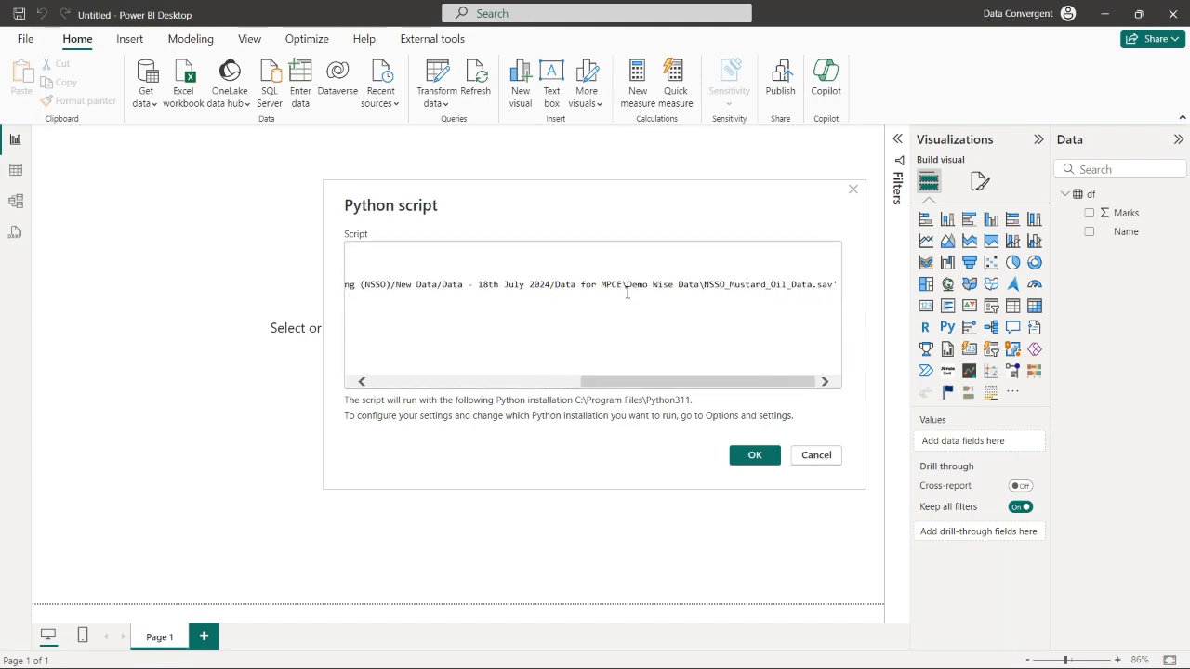
pyautogui.press('BackSpace')
pyautogui.write('/')
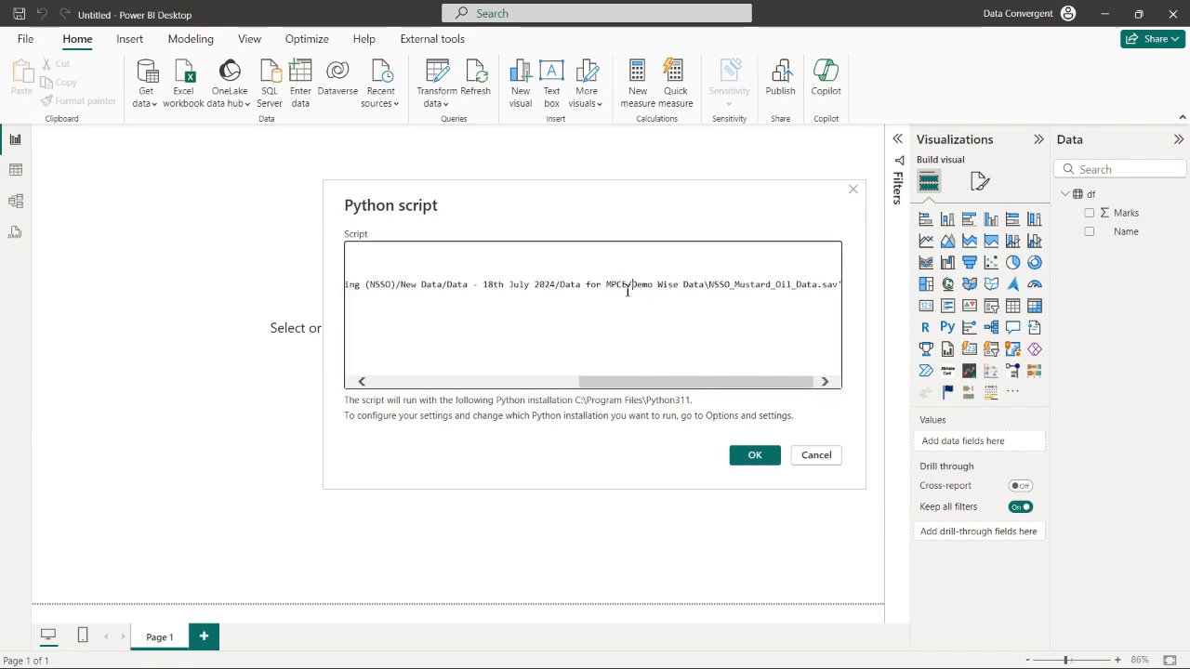
pyautogui.click(709, 286)
pyautogui.press('BackSpace')
pyautogui.write('/')
pyautogui.moveTo(728, 383); pyautogui.dragTo(734, 383)
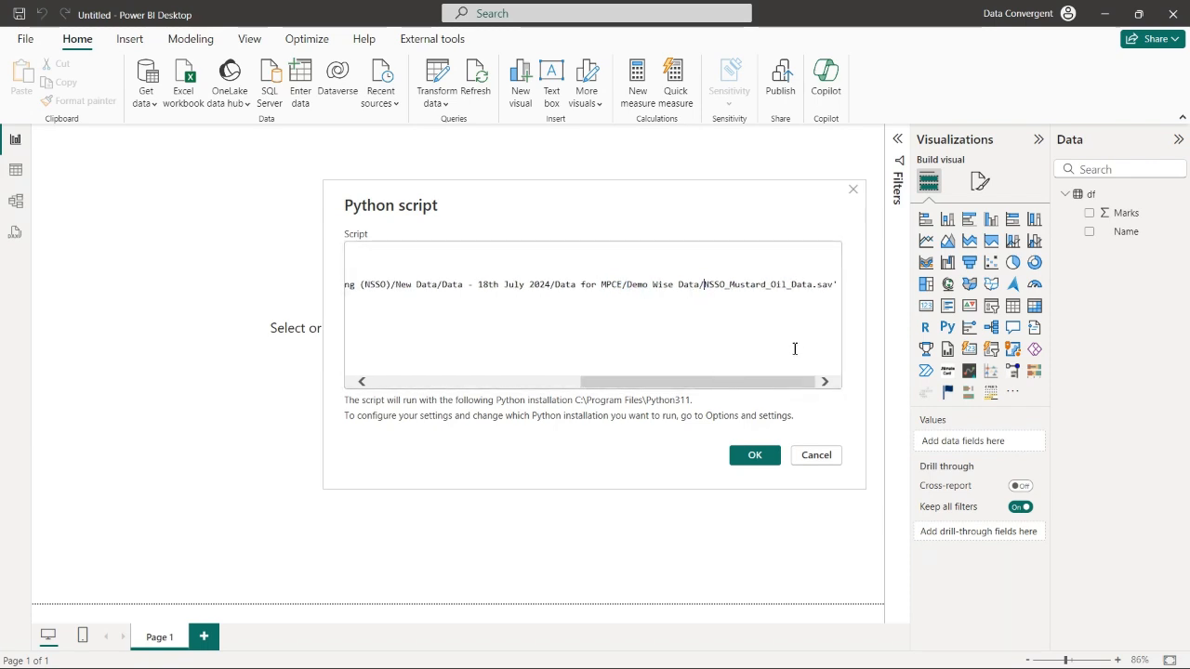
# Add the line df,meta=pyreadstat.read_sav(filepath) below the file path assignment.
pyautogui.click(840, 286)
pyautogui.press('Return')
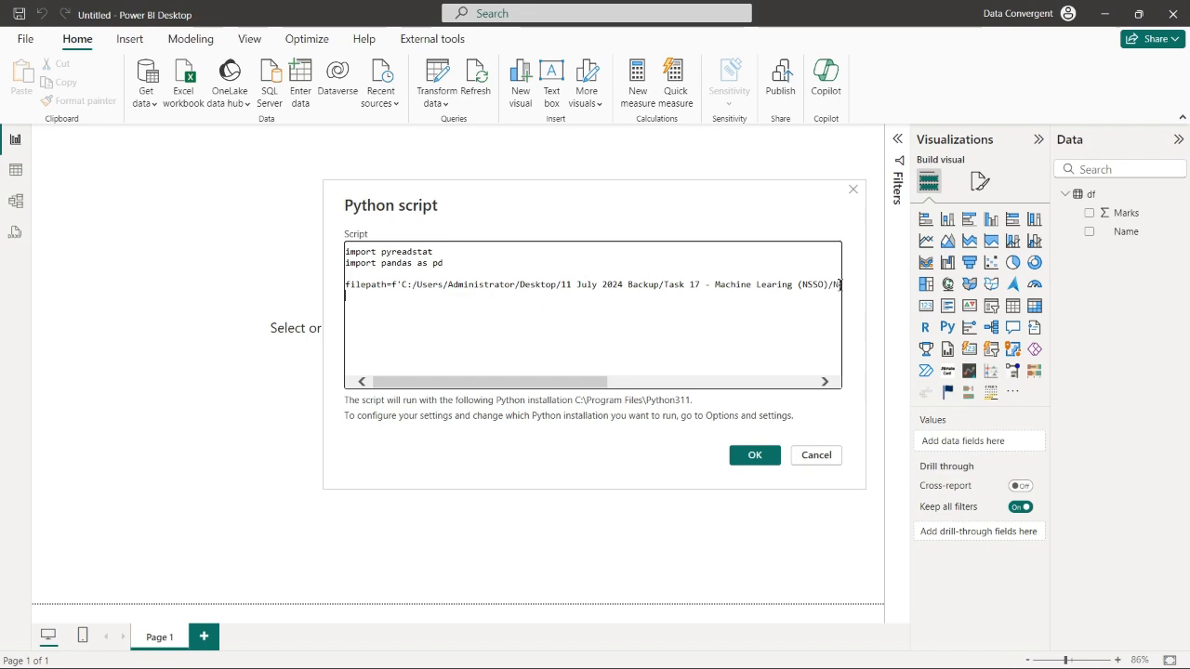
pyautogui.write('df,meta=')
pyautogui.write('pyreadstat.read_sav(')
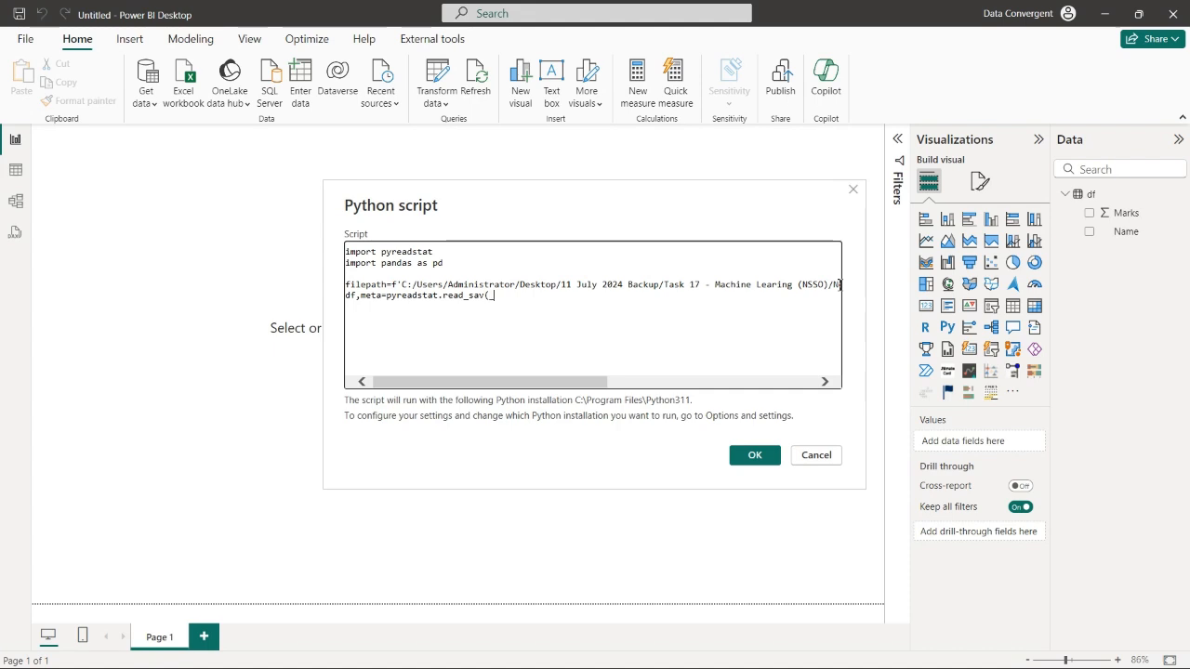
pyautogui.write(')')
pyautogui.write('file')
pyautogui.write('path')
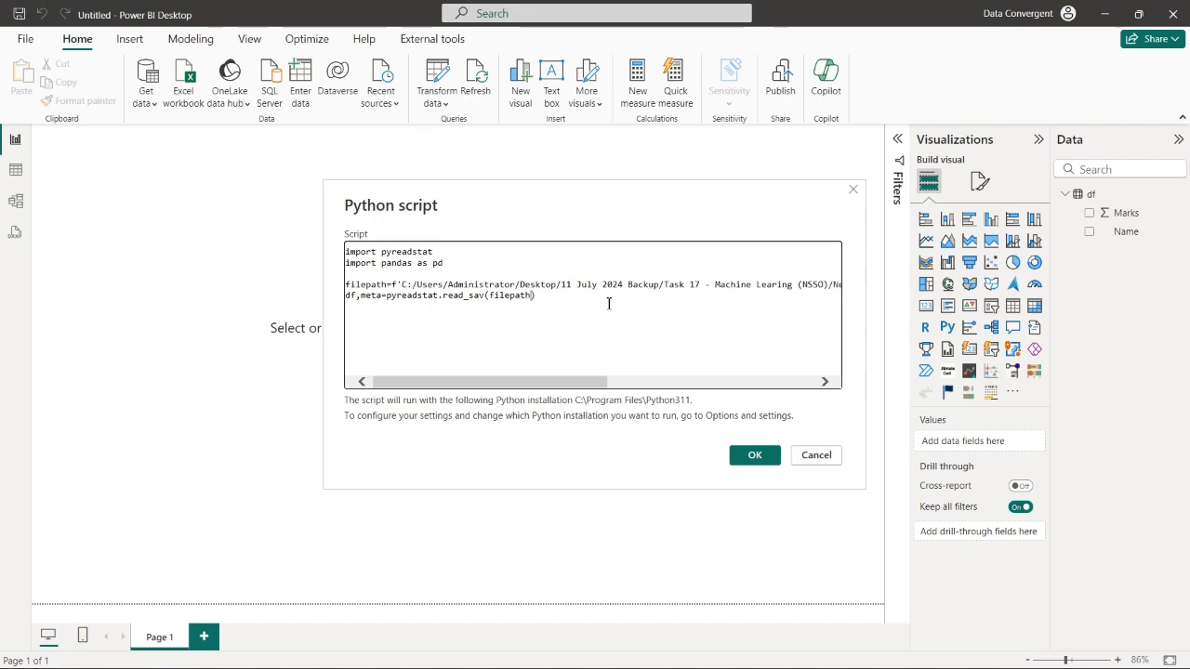
# Run the finished Python script and load its df table into the report.
pyautogui.moveTo(347, 283); pyautogui.dragTo(448, 286)
pyautogui.click(510, 287)
pyautogui.moveTo(548, 294); pyautogui.dragTo(346, 249)
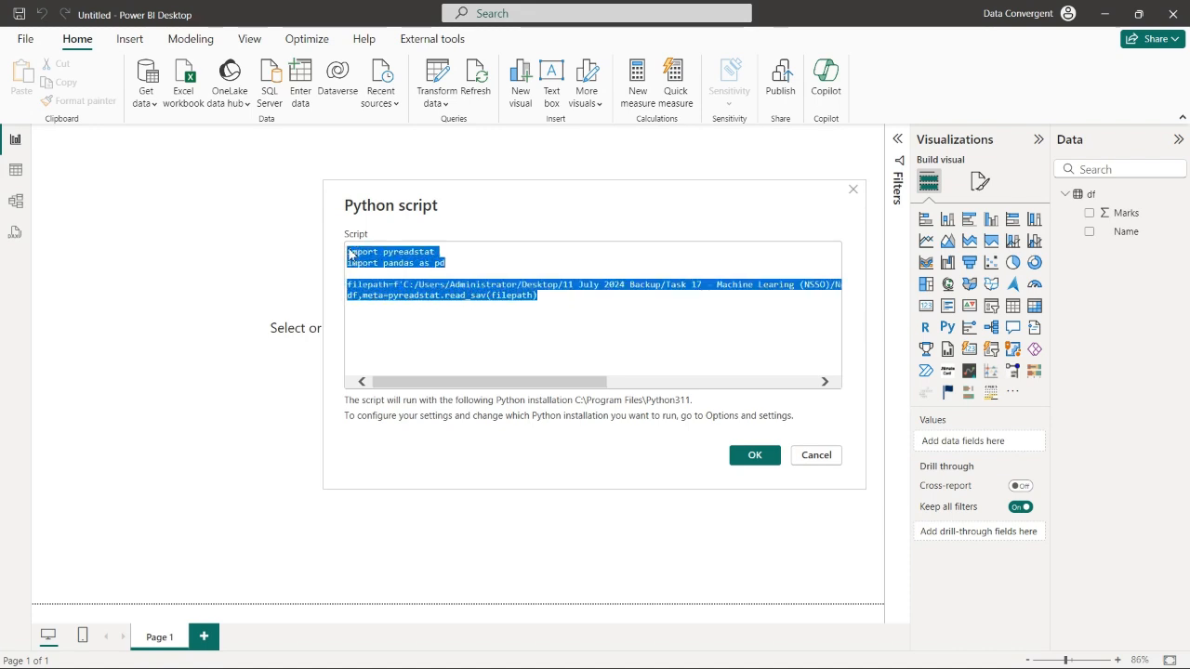
pyautogui.click(768, 461)
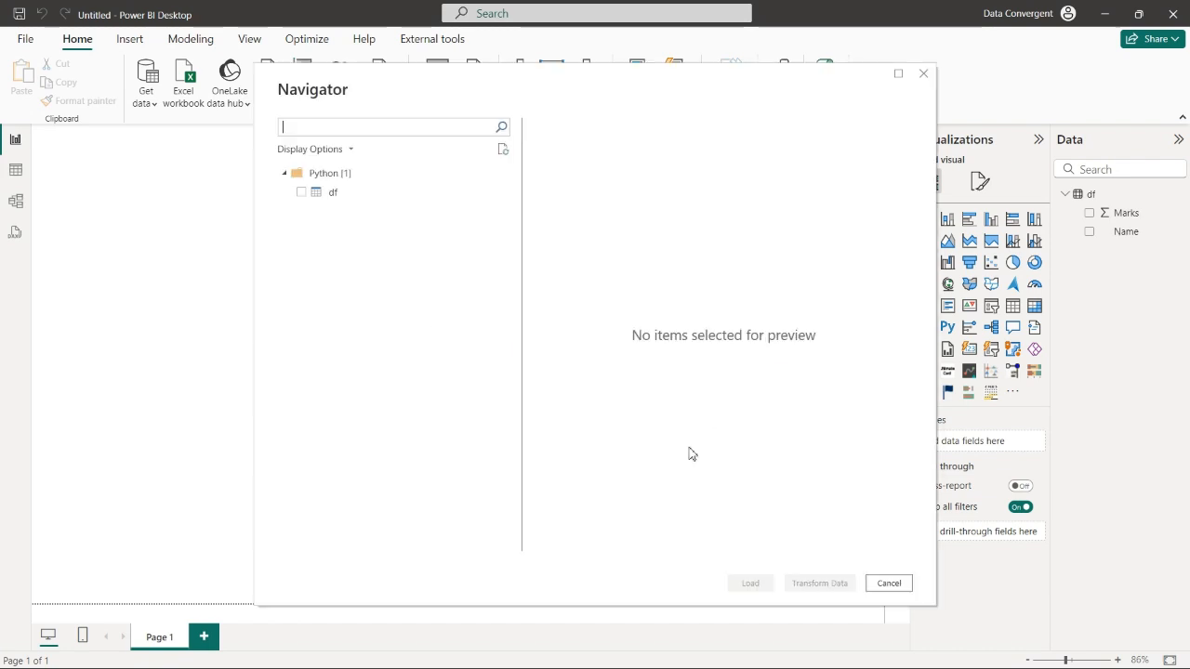
pyautogui.click(301, 193)
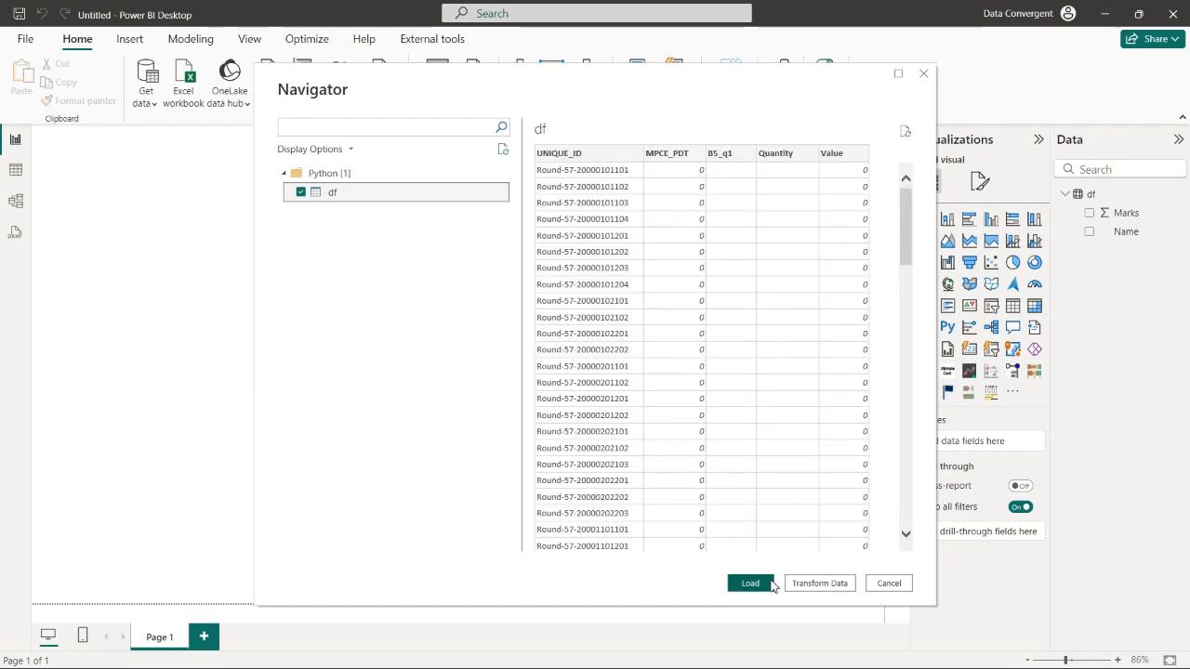
pyautogui.click(768, 582)
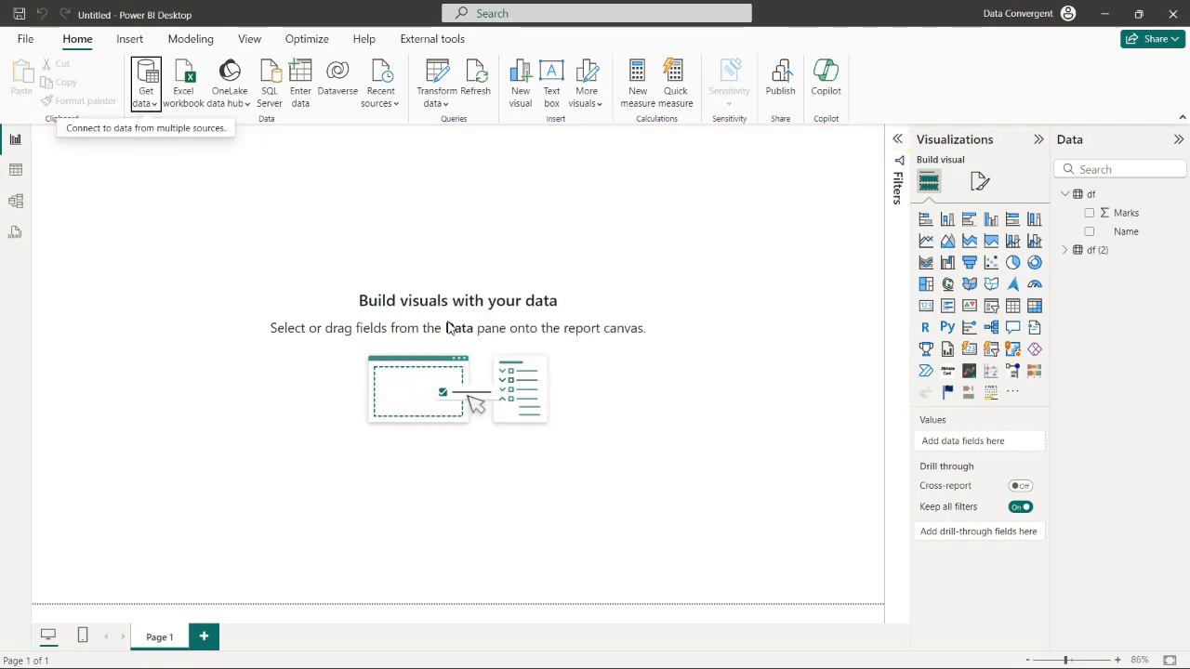
# Expand the fields of the newly loaded df (2) table and display its records in Table view.
pyautogui.click(1066, 250)
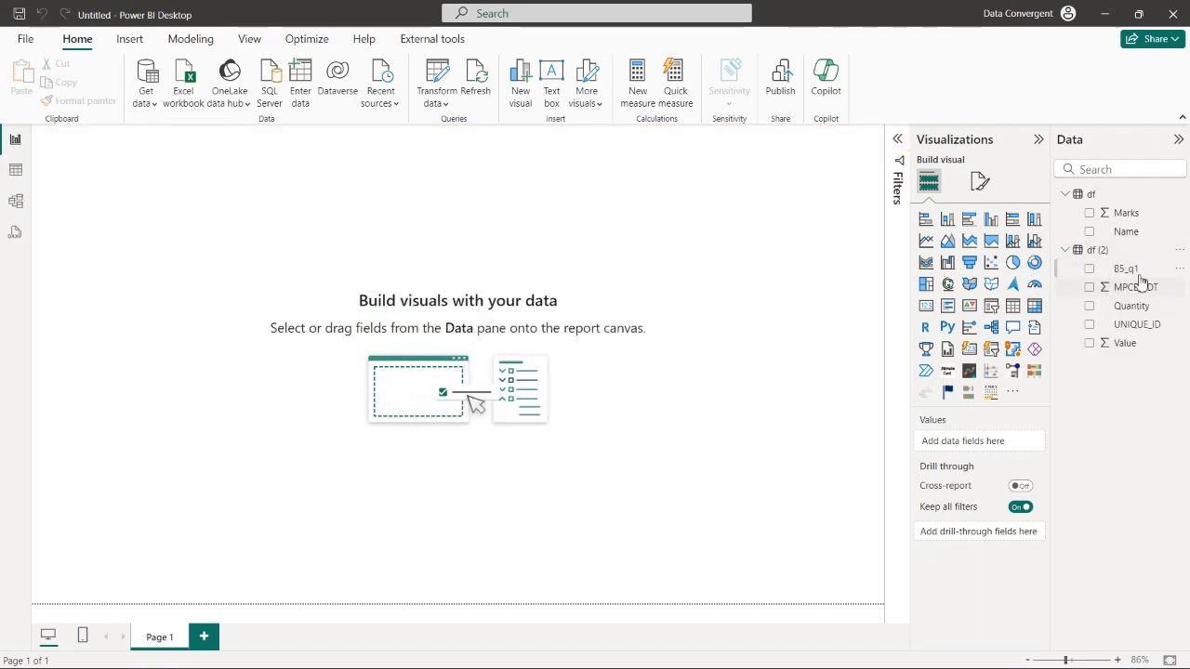
pyautogui.click(15, 169)
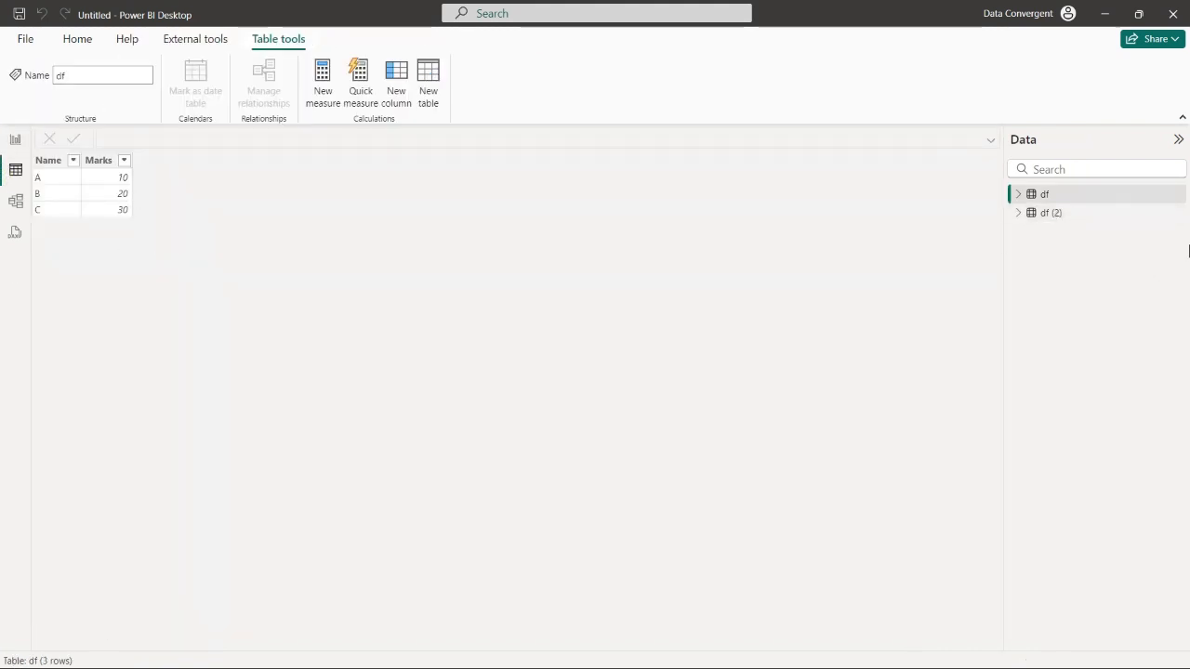
pyautogui.click(1055, 214)
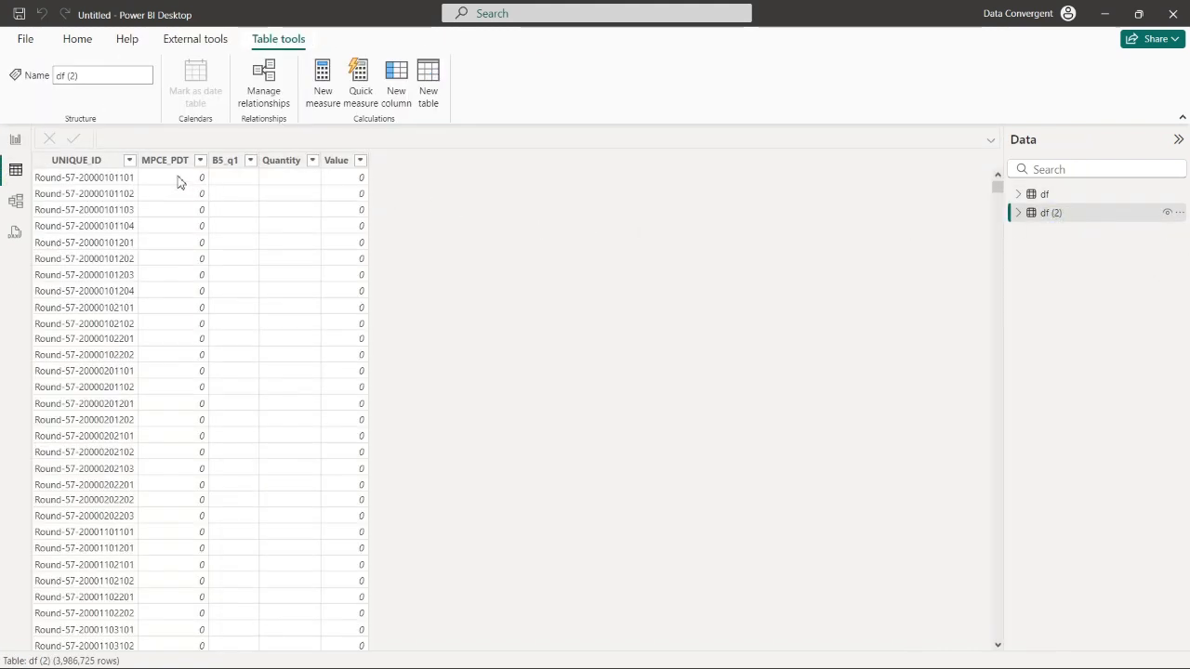
# Select the UNIQUE_ID column of df (2) and check its row and distinct value counts.
pyautogui.click(129, 160)
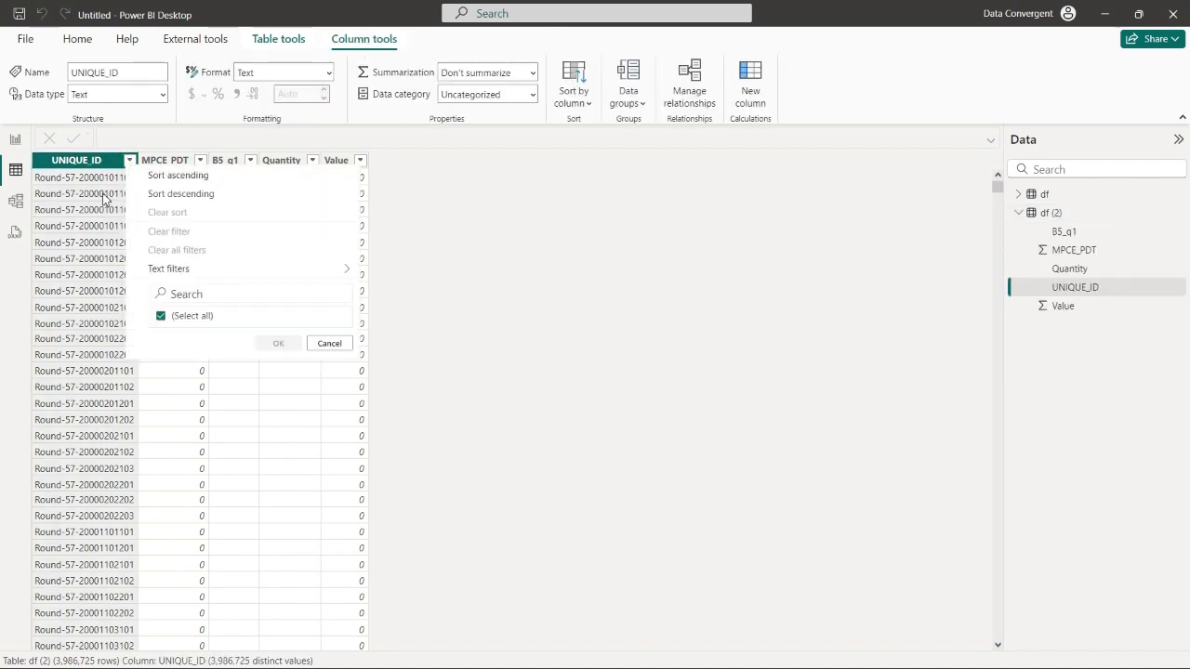
pyautogui.click(91, 182)
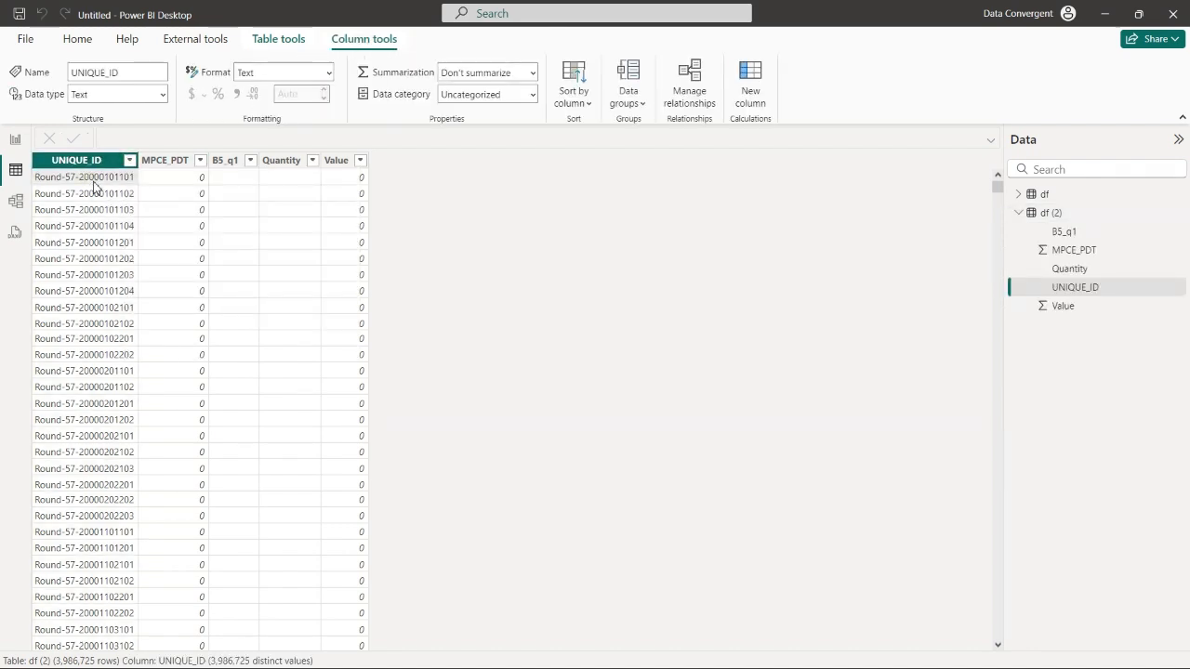
pyautogui.click(93, 189)
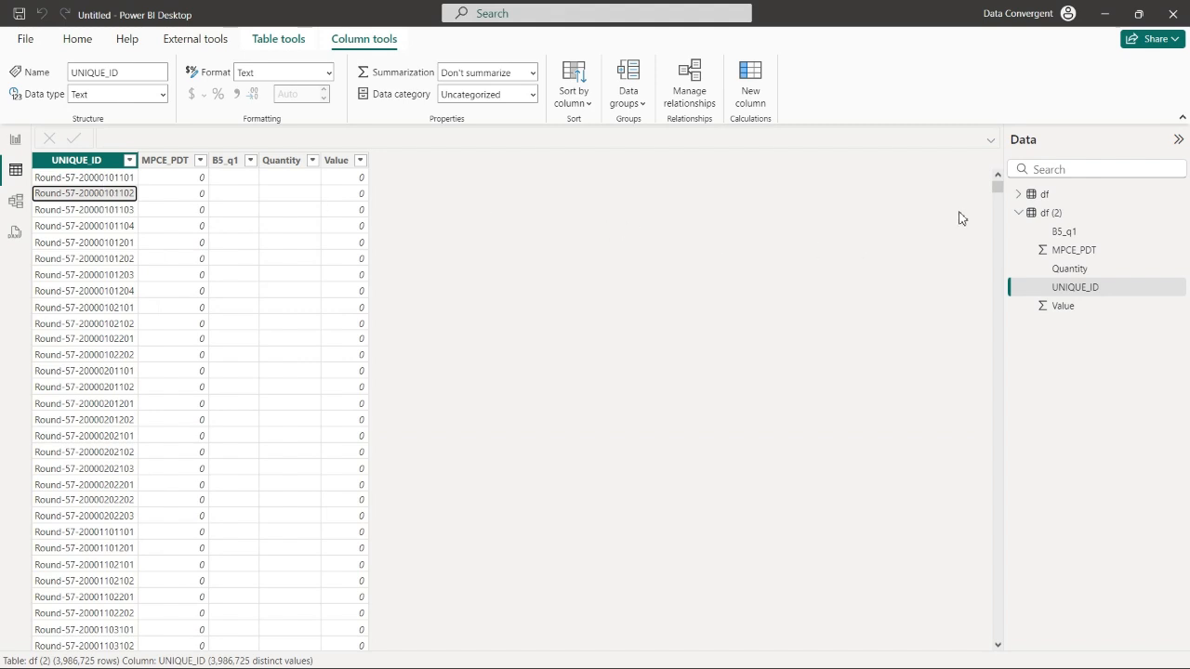
pyautogui.moveTo(999, 189)
pyautogui.mouseDown()
pyautogui.moveTo(998, 248)
pyautogui.moveTo(997, 186)
pyautogui.mouseUp()
pyautogui.click(70, 161)
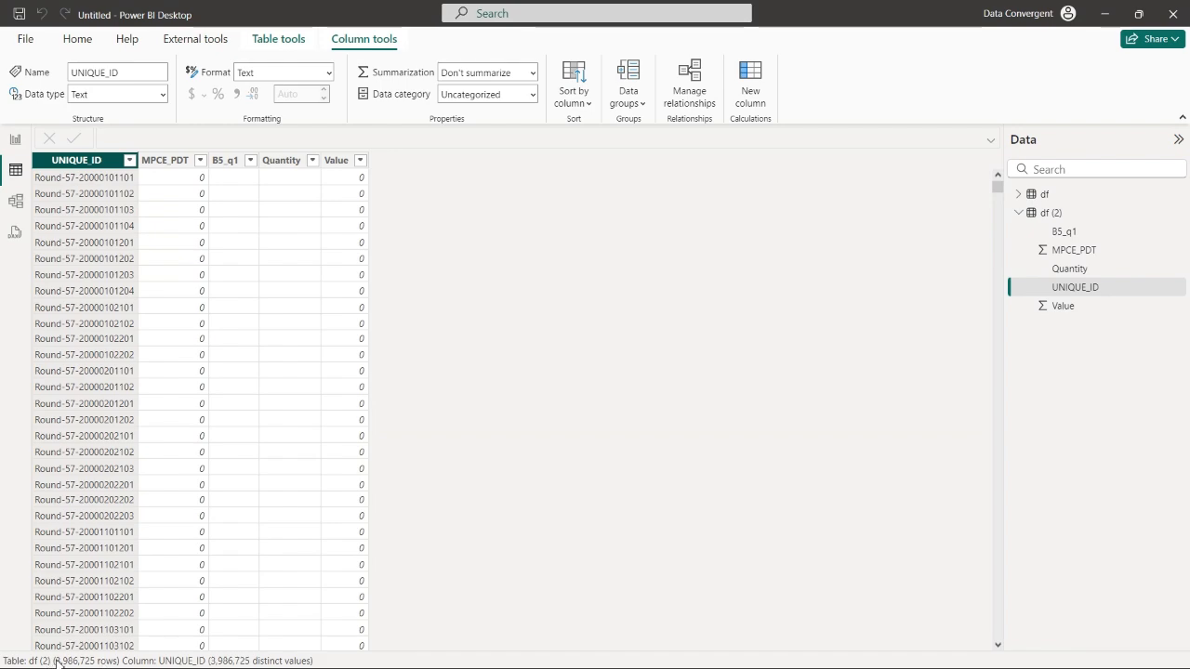
# Examine the distinct values of the B5_q1 column of df (2) through its filter list without applying a filter.
pyautogui.click(16, 141)
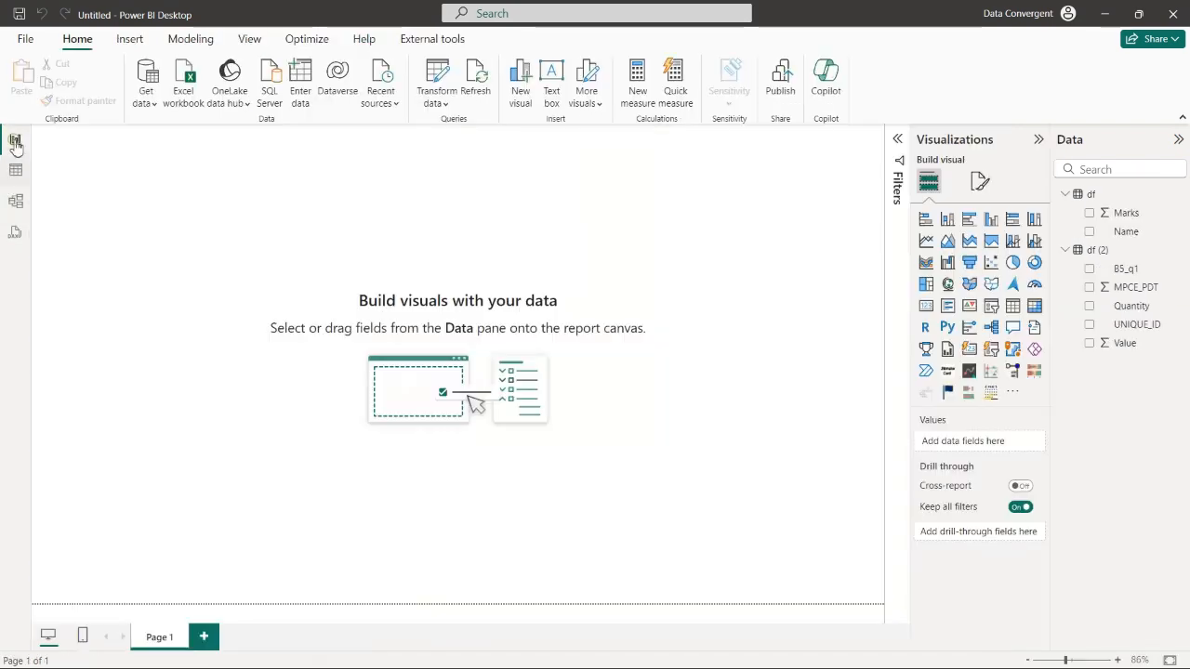
pyautogui.click(16, 170)
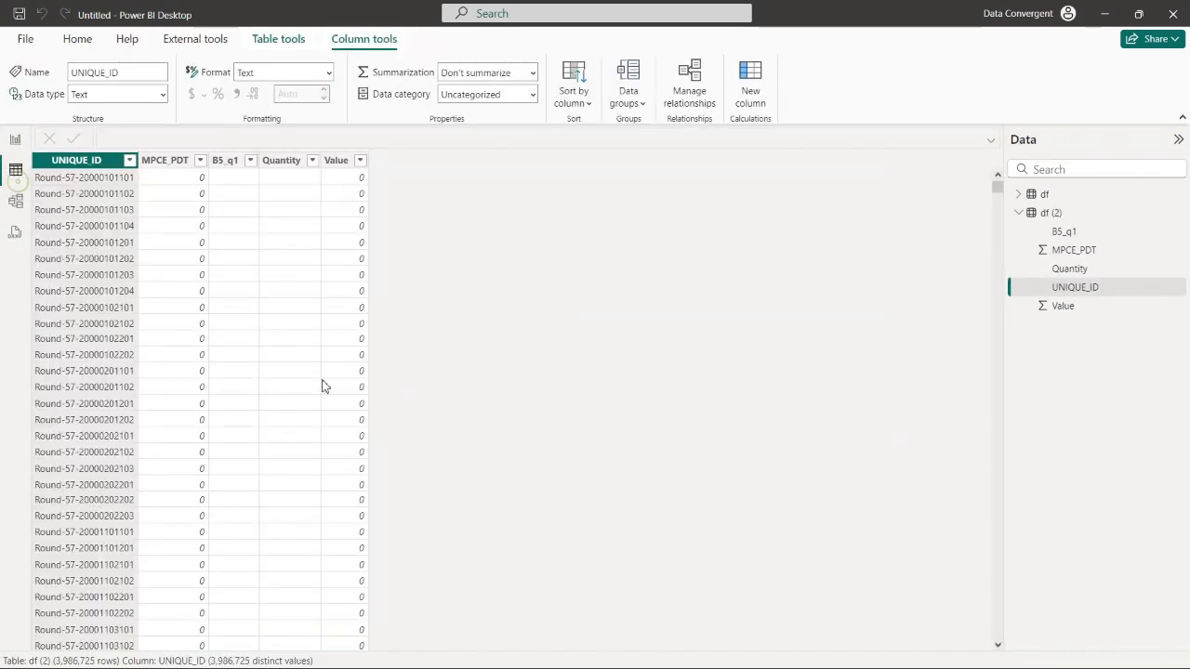
pyautogui.click(251, 162)
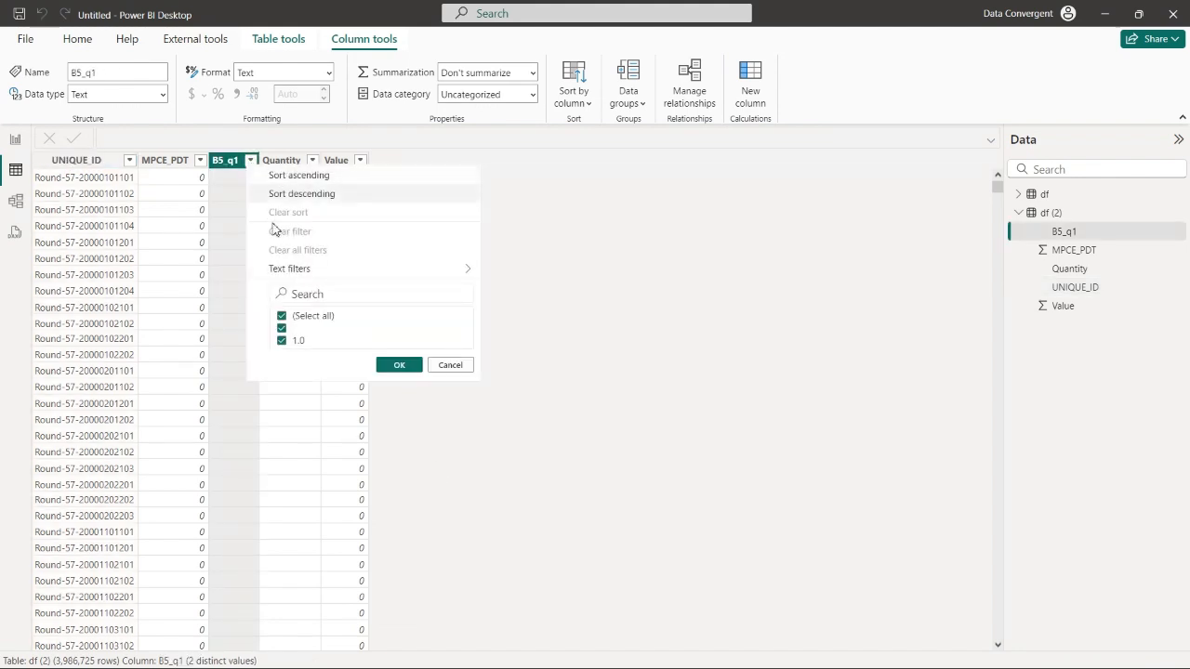
pyautogui.moveTo(383, 269)
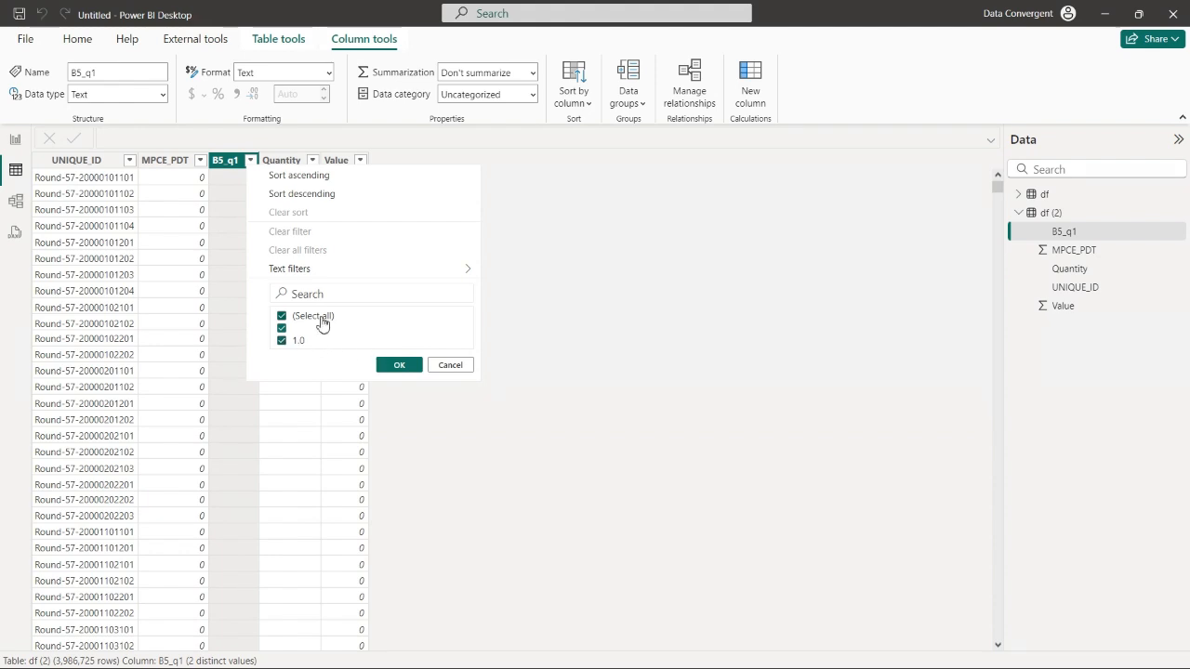
pyautogui.click(454, 366)
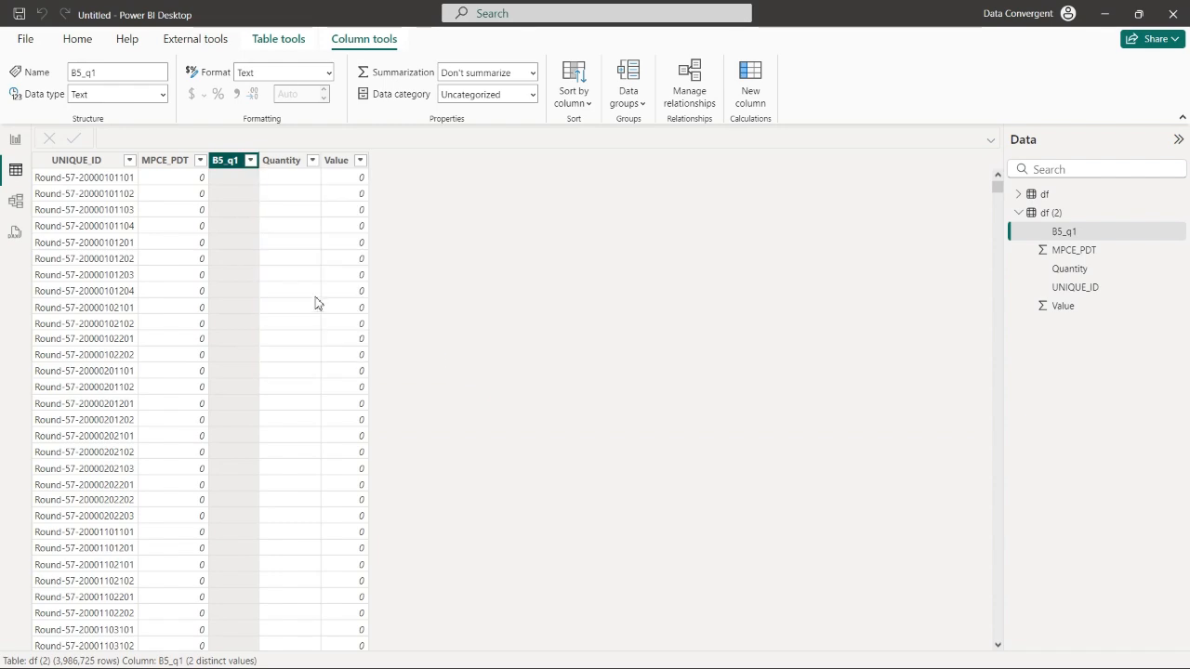
# Switch to the SPSS Statistics Data Editor and turn off value labels to view the numeric codes in B5_q1.
pyautogui.hotkey('alt', 'Tab')
pyautogui.press('Tab')
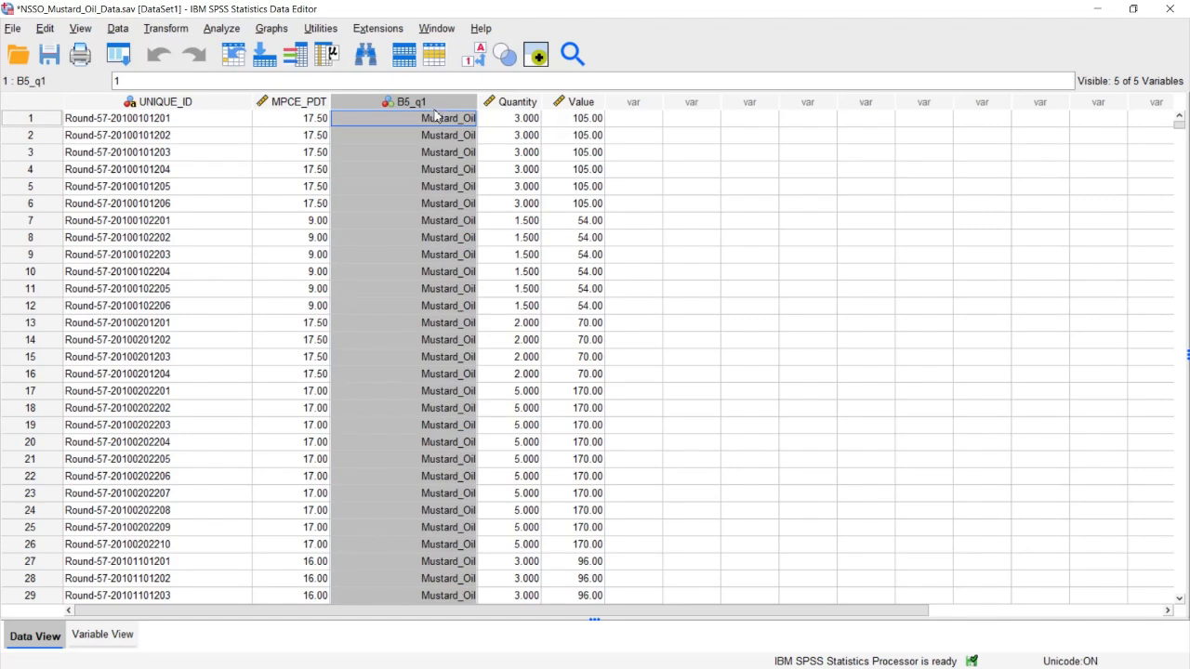
pyautogui.click(474, 59)
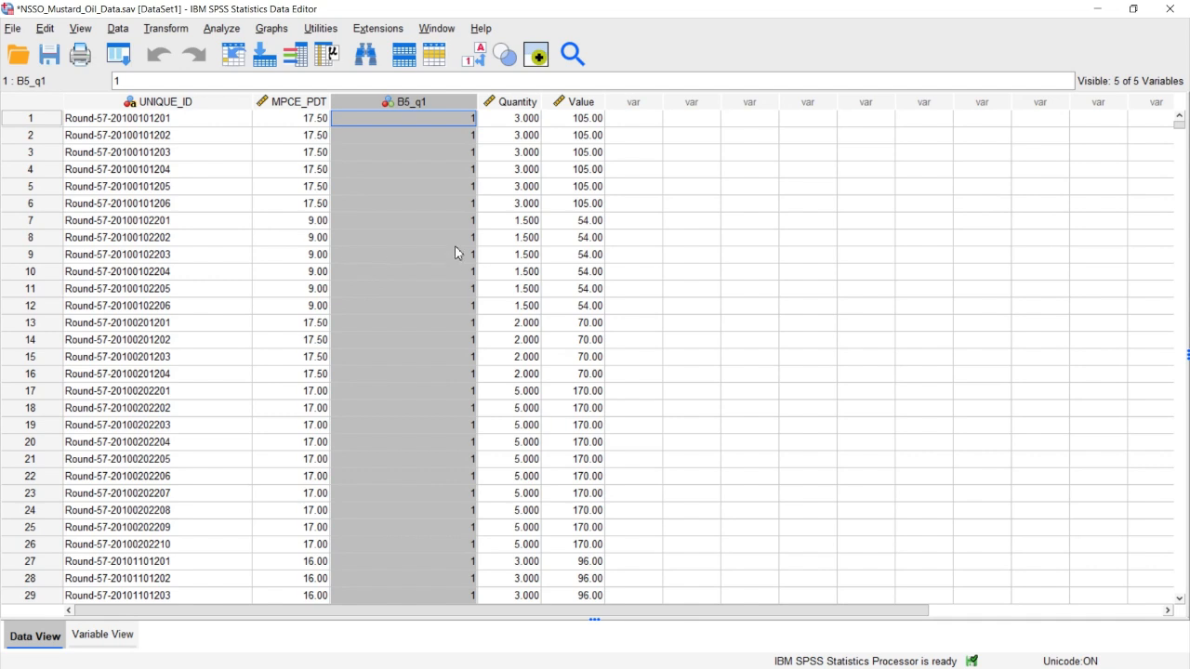
# Display the data file information for the working file and switch to the SPSS Statistics Viewer output.
pyautogui.click(13, 28)
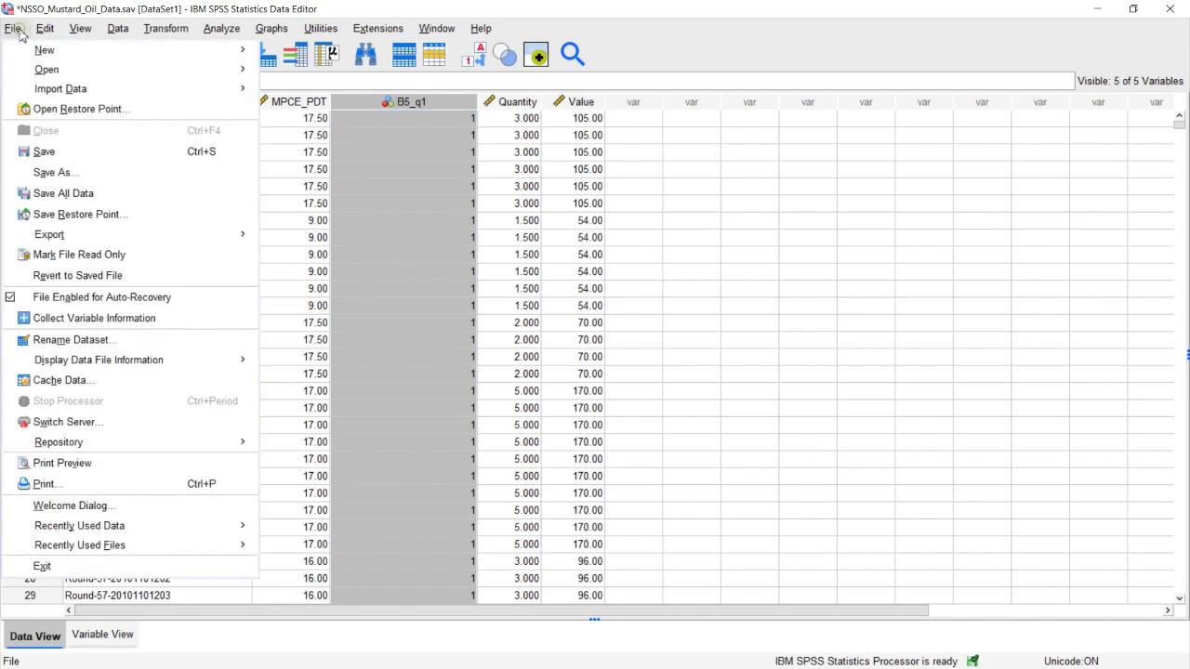
pyautogui.moveTo(130, 365)
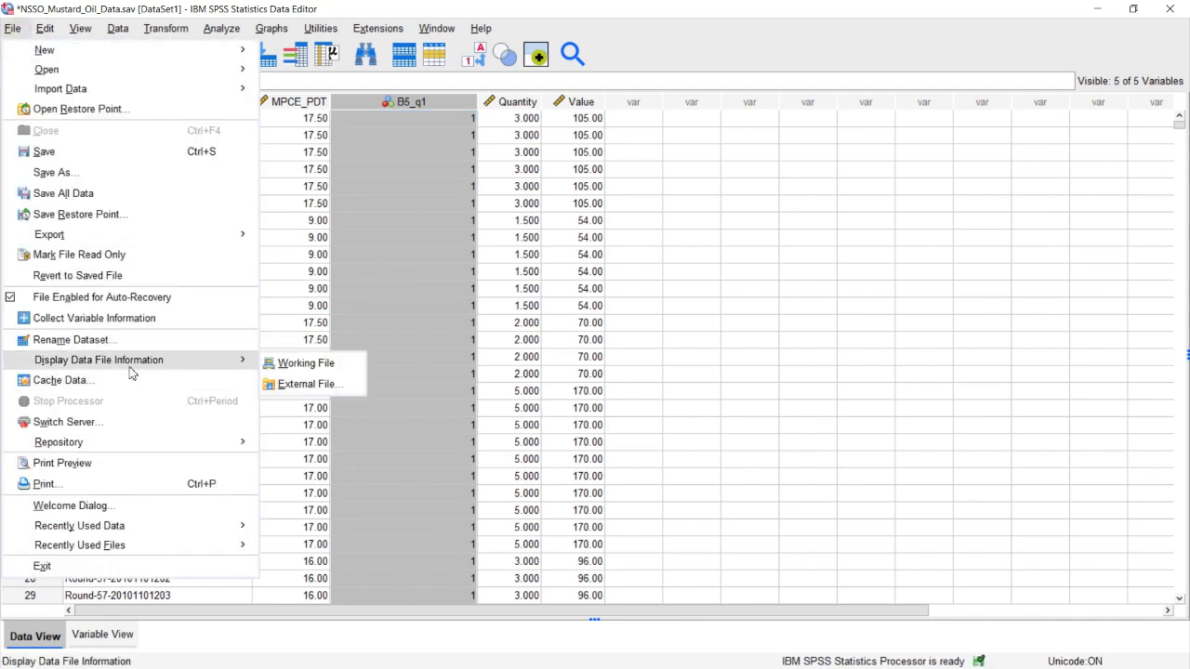
pyautogui.click(288, 364)
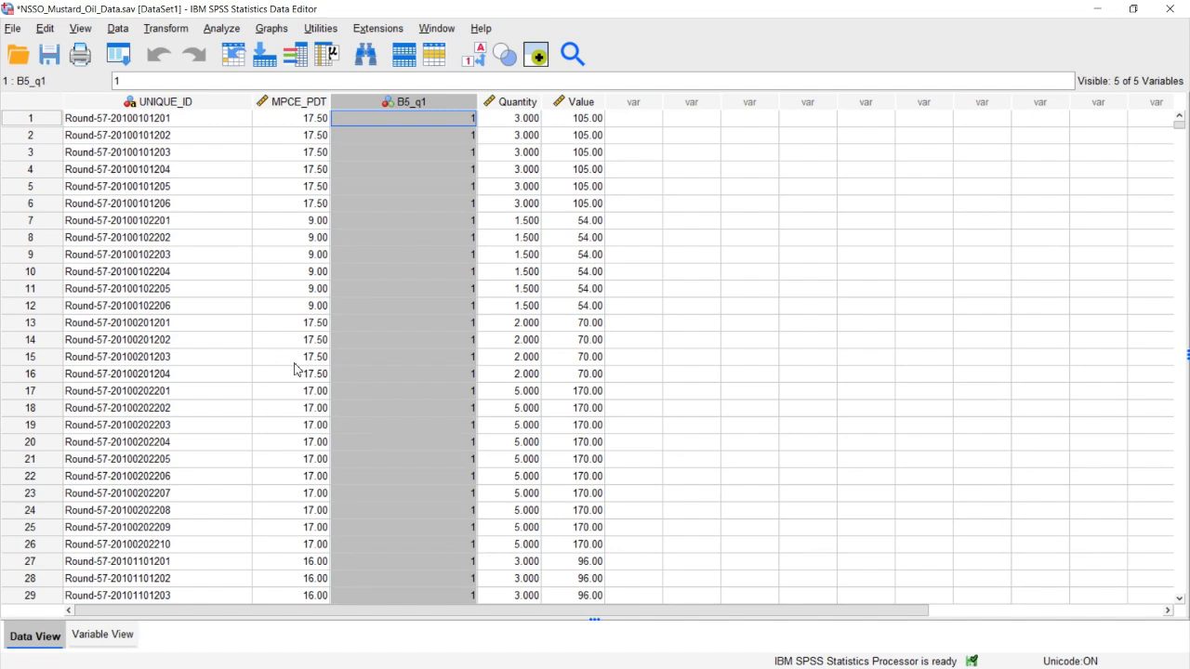
pyautogui.hotkey('alt', 'Tab')
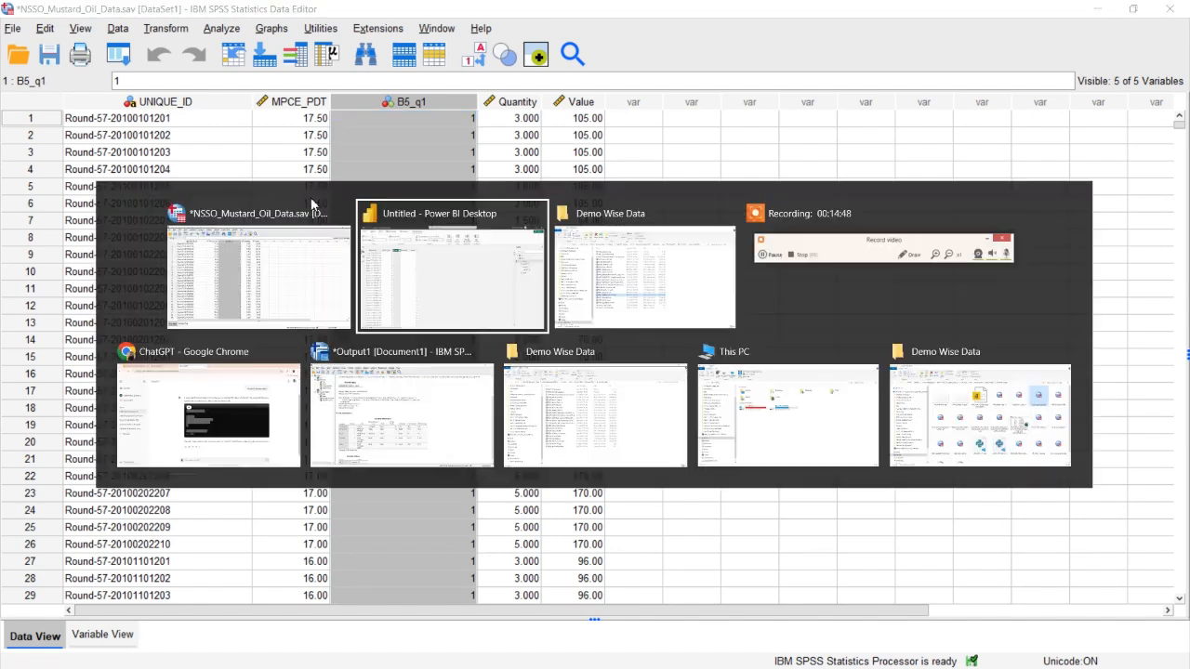
pyautogui.hotkey('alt', 'Tab')
pyautogui.hotkey('alt', 'Tab')
pyautogui.hotkey('alt', 'Tab')
pyautogui.hotkey('alt', 'Tab')
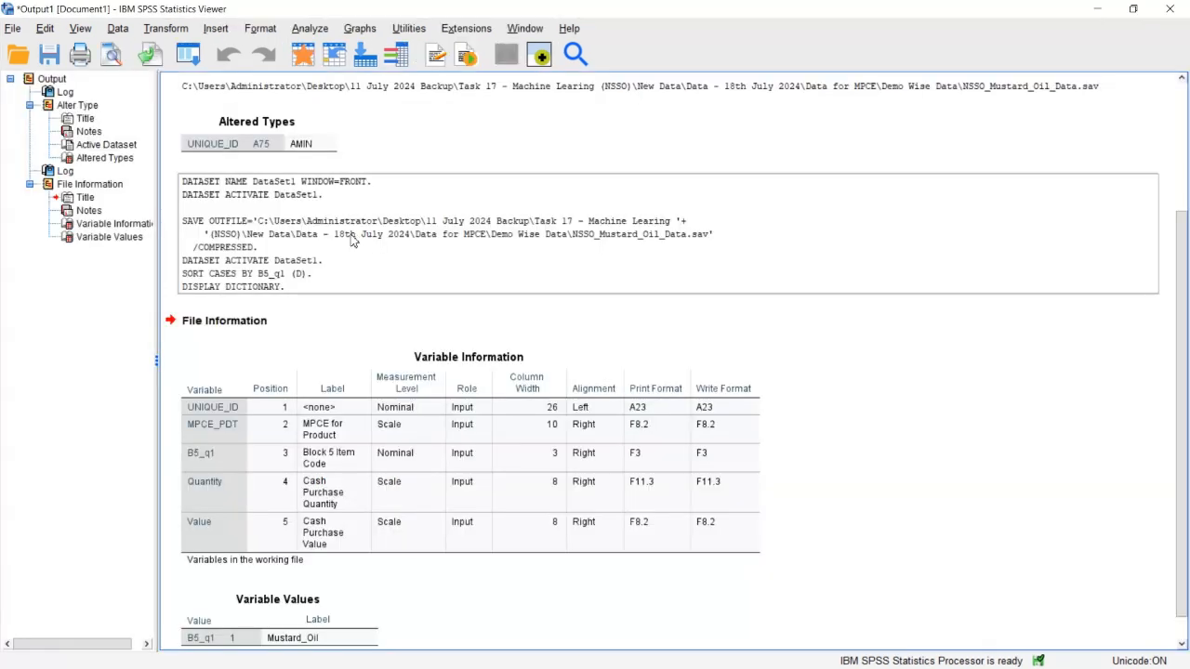
# Copy the Variable Values table, which defines the B5_q1 code label, from the File Information output.
pyautogui.click(218, 595)
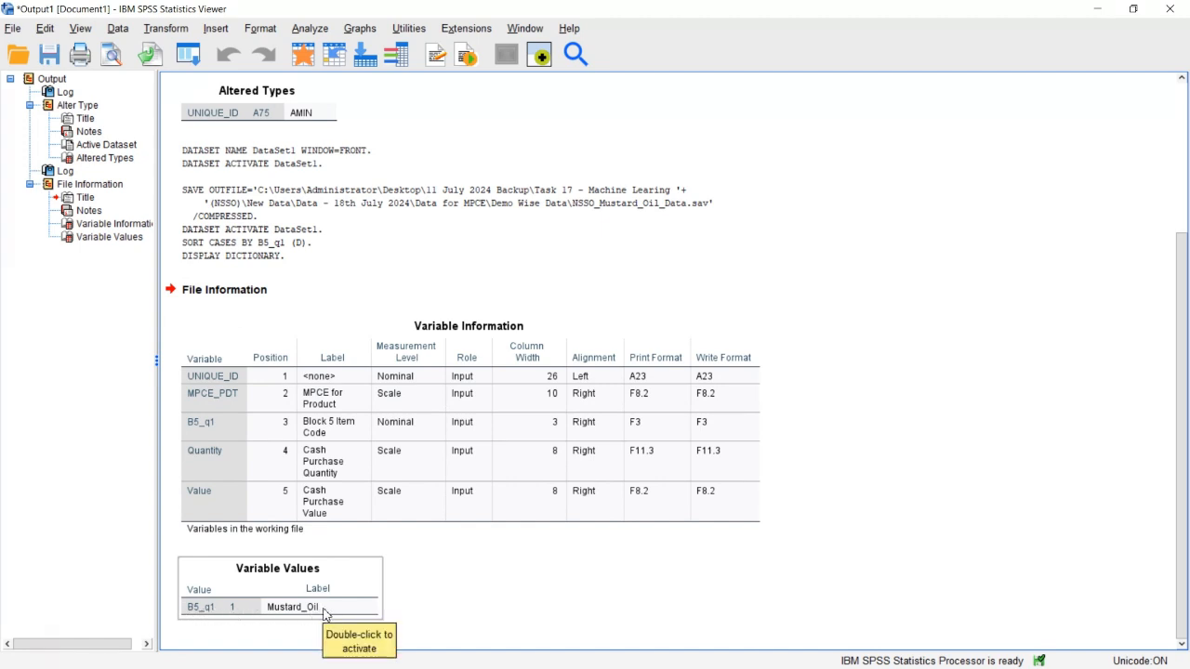
pyautogui.click(325, 614)
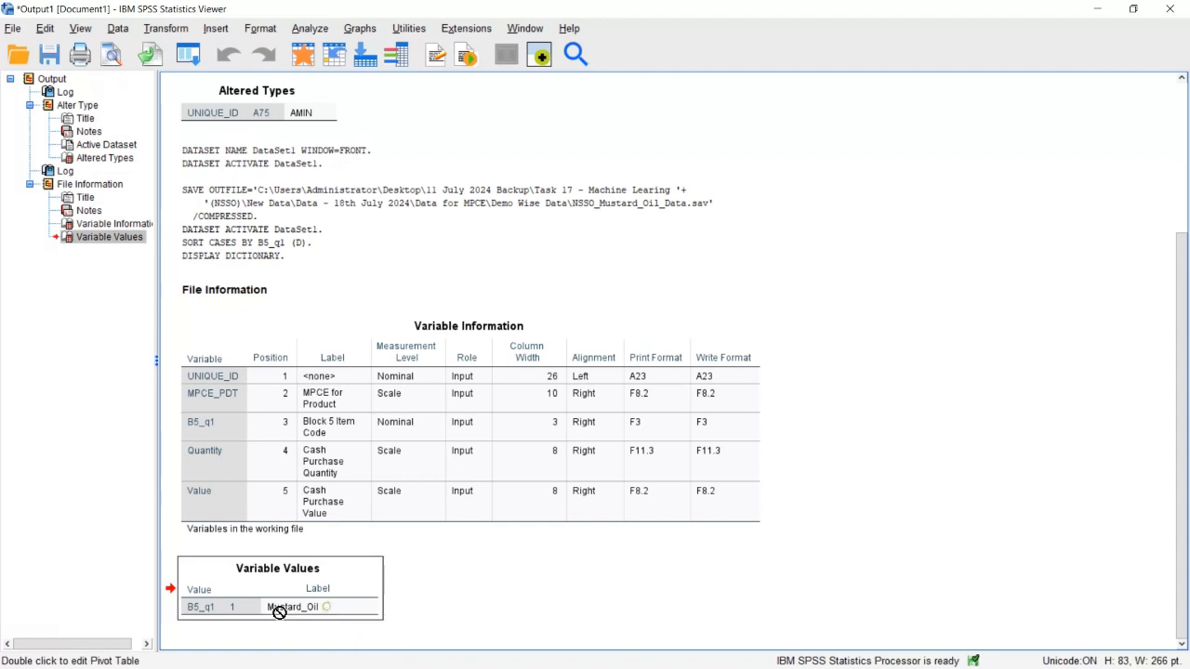
pyautogui.rightClick(215, 583)
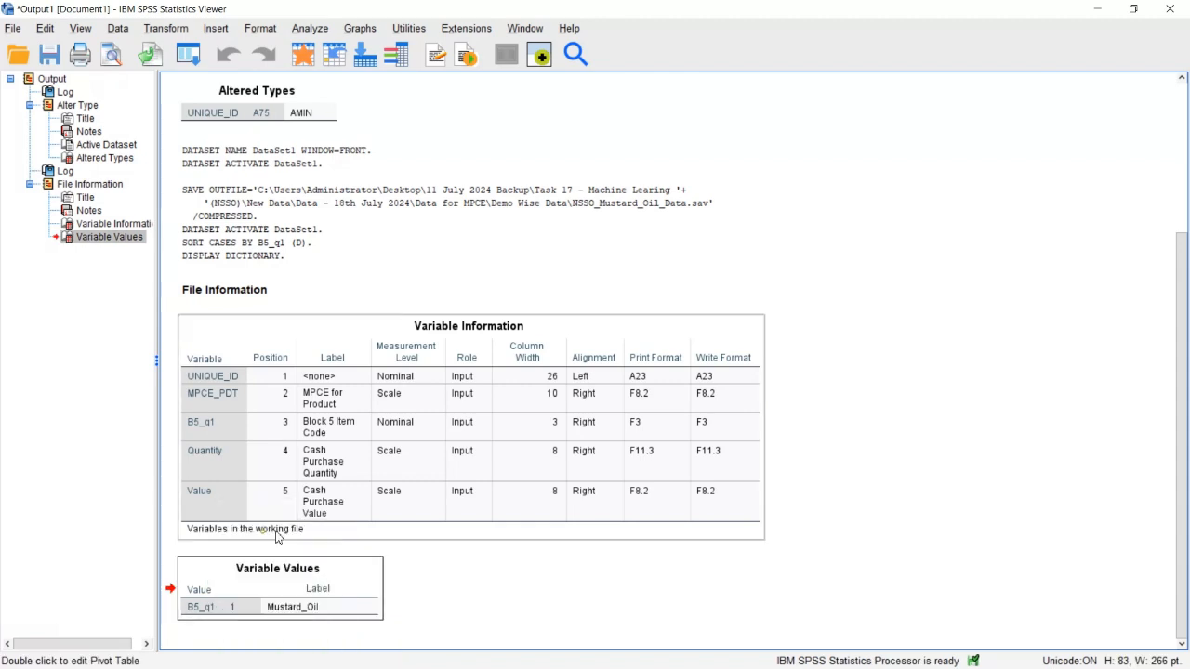
pyautogui.click(266, 531)
# Switch back to Power BI Desktop and paste the copied variable values into a new manually entered table.
pyautogui.hotkey('alt', 'Tab')
pyautogui.hotkey('alt', 'Tab')
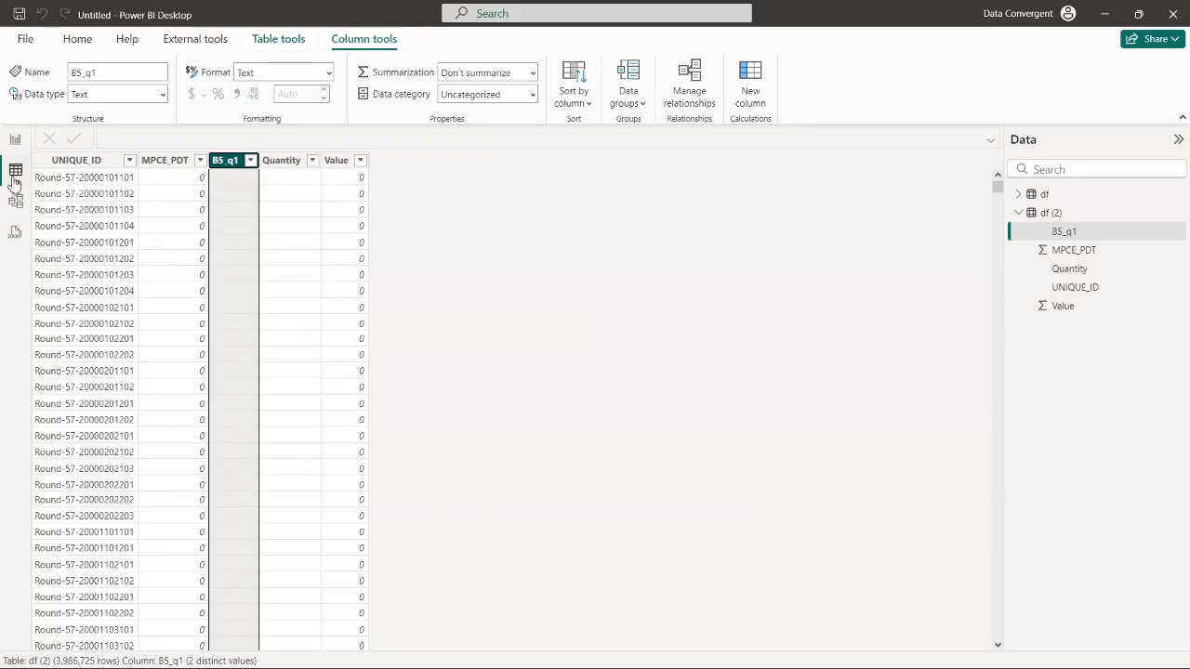
pyautogui.click(15, 139)
pyautogui.click(300, 83)
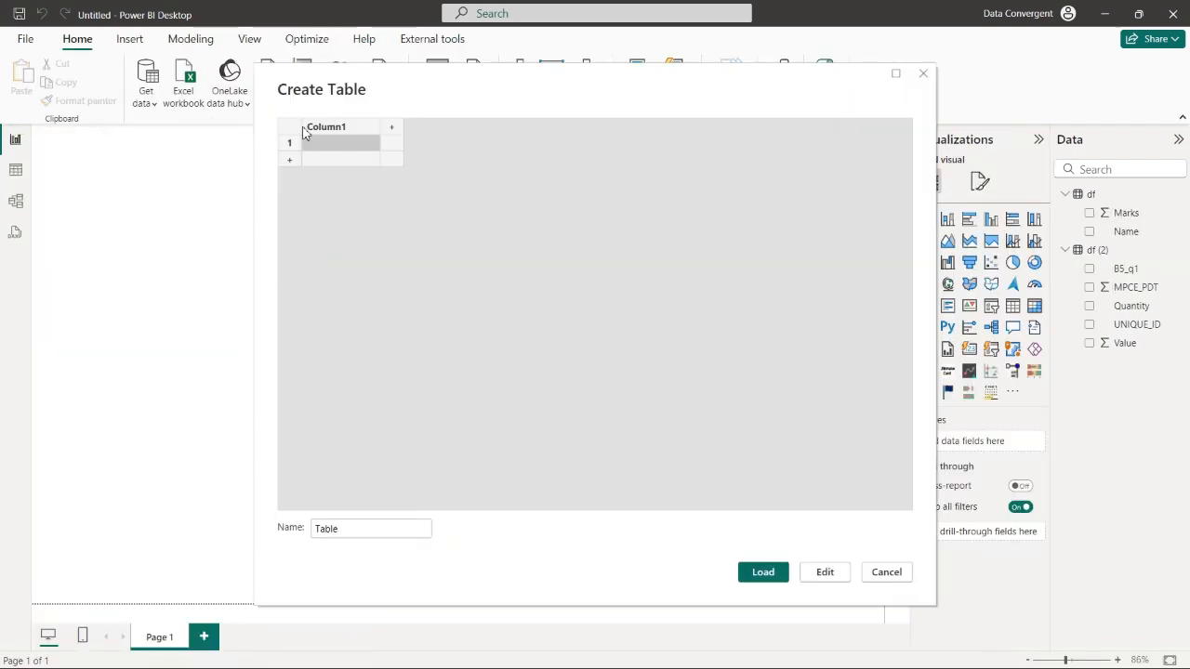
pyautogui.hotkey('ctrl', 'v')
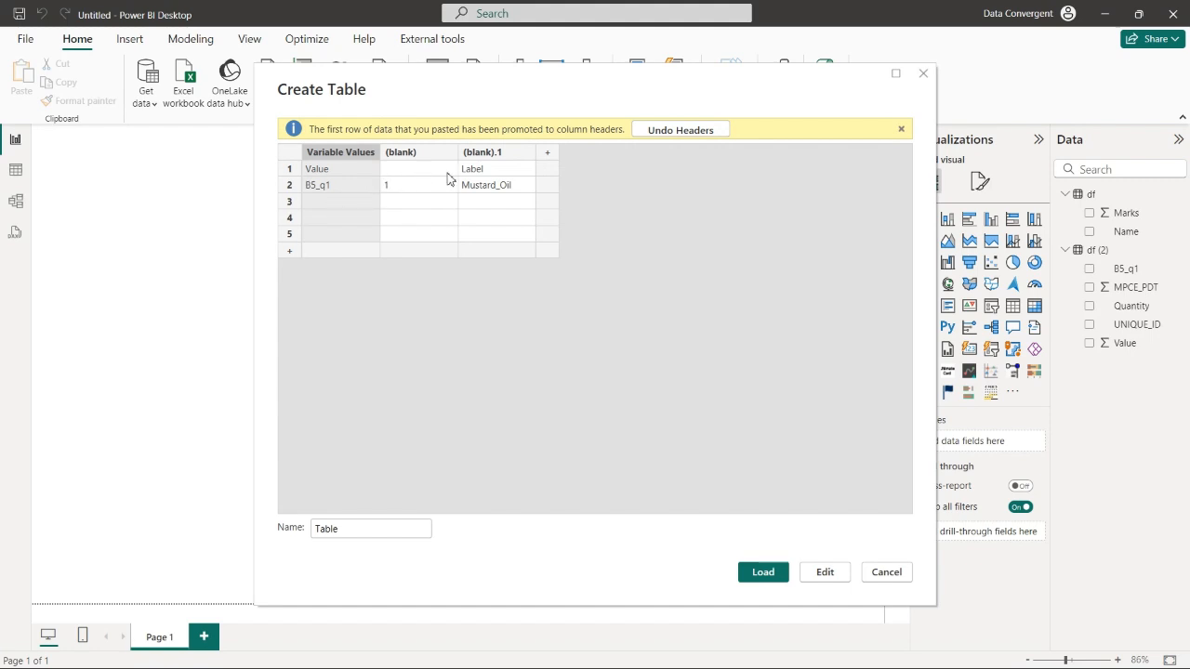
# Delete the Variable Values column and the first row containing the Label heading from the pasted table.
pyautogui.rightClick(343, 154)
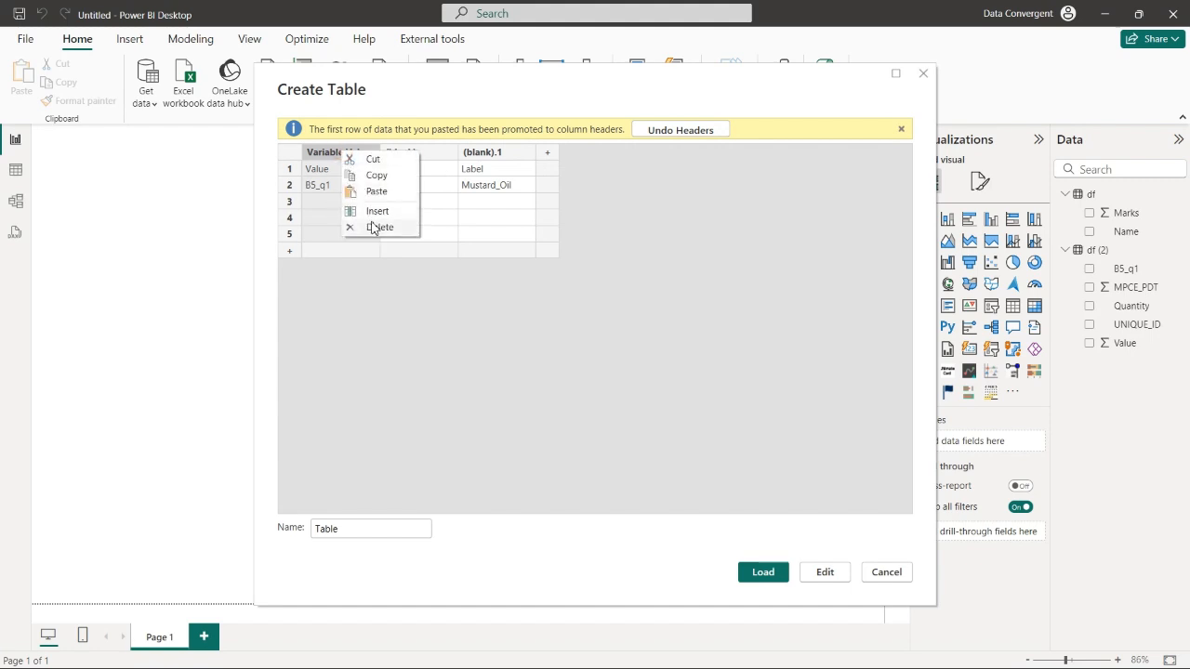
pyautogui.click(374, 226)
pyautogui.click(338, 132)
pyautogui.doubleClick(338, 132)
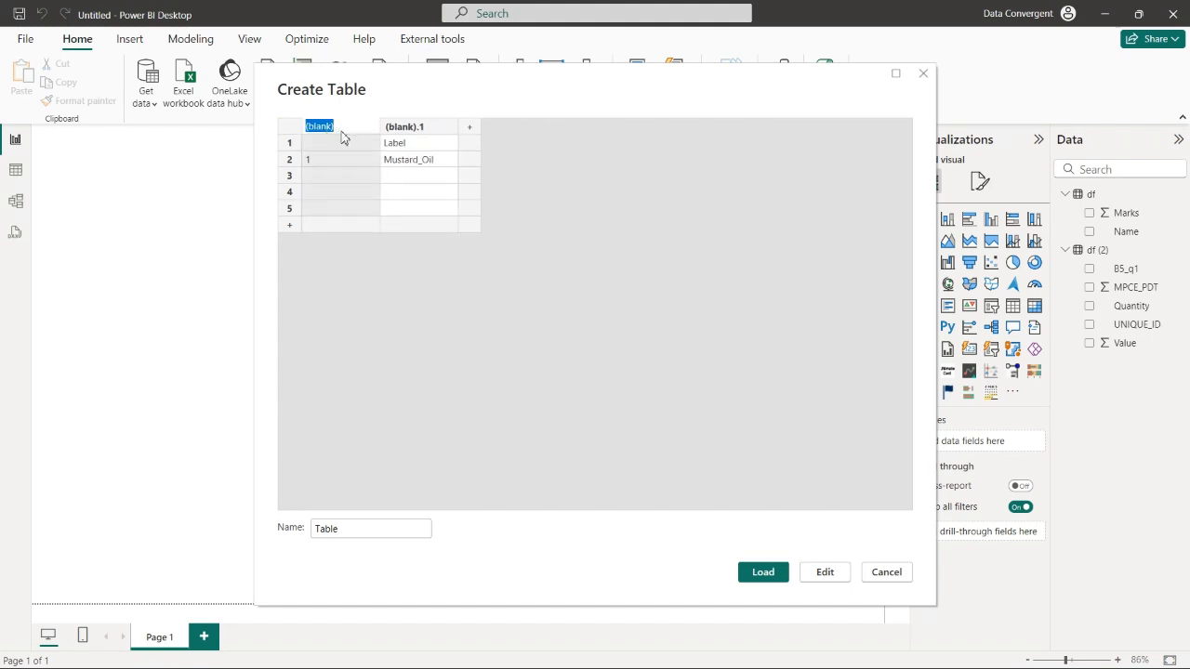
pyautogui.click(284, 145)
pyautogui.rightClick(286, 149)
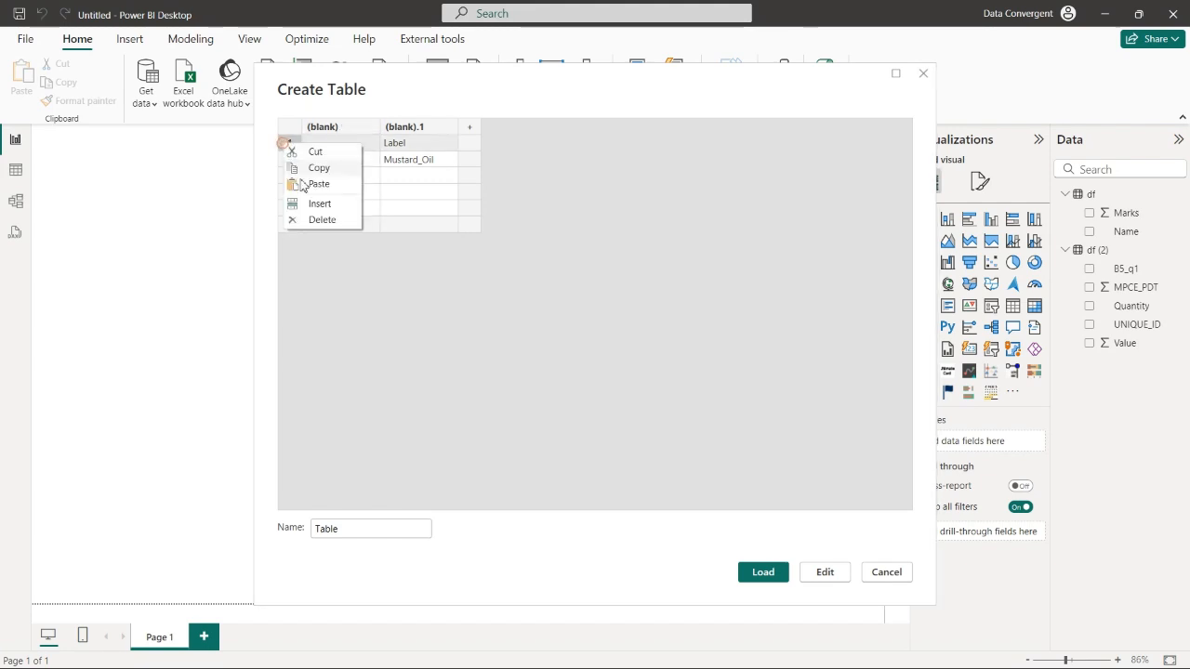
pyautogui.click(316, 217)
# Rename the two remaining column headers to B5_q1_code and B5_q1_label.
pyautogui.click(324, 128)
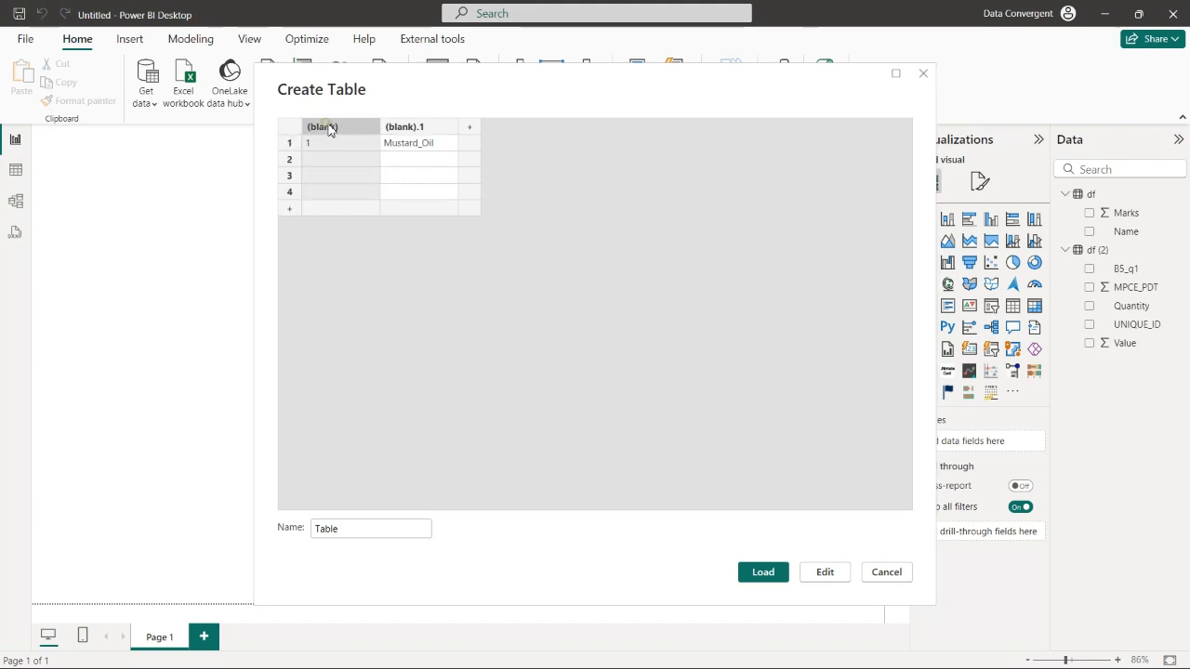
pyautogui.doubleClick(333, 132)
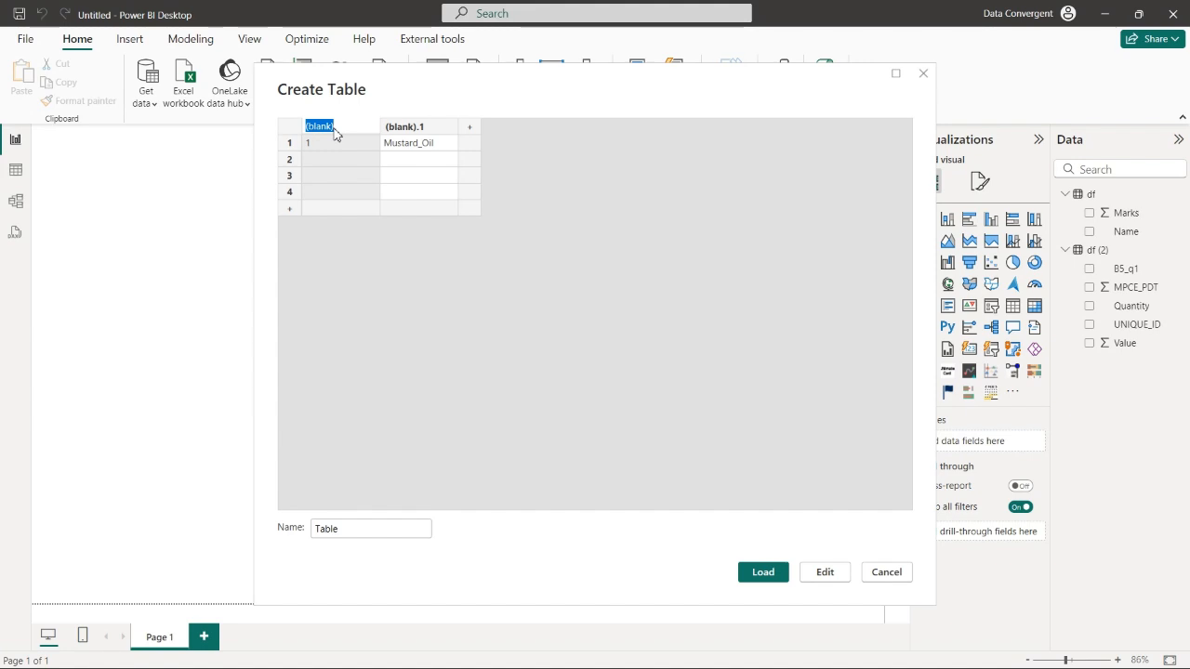
pyautogui.write('B5_q1_code')
pyautogui.click(437, 132)
pyautogui.doubleClick(436, 132)
pyautogui.write('B')
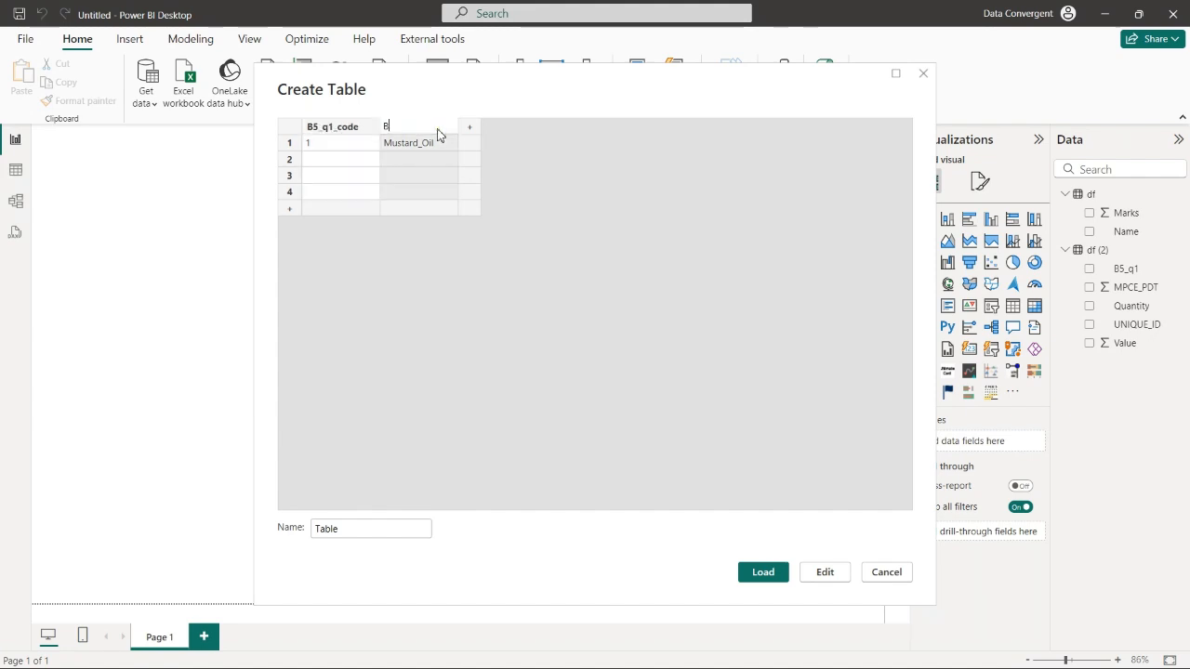
pyautogui.write('5_q1_labe')
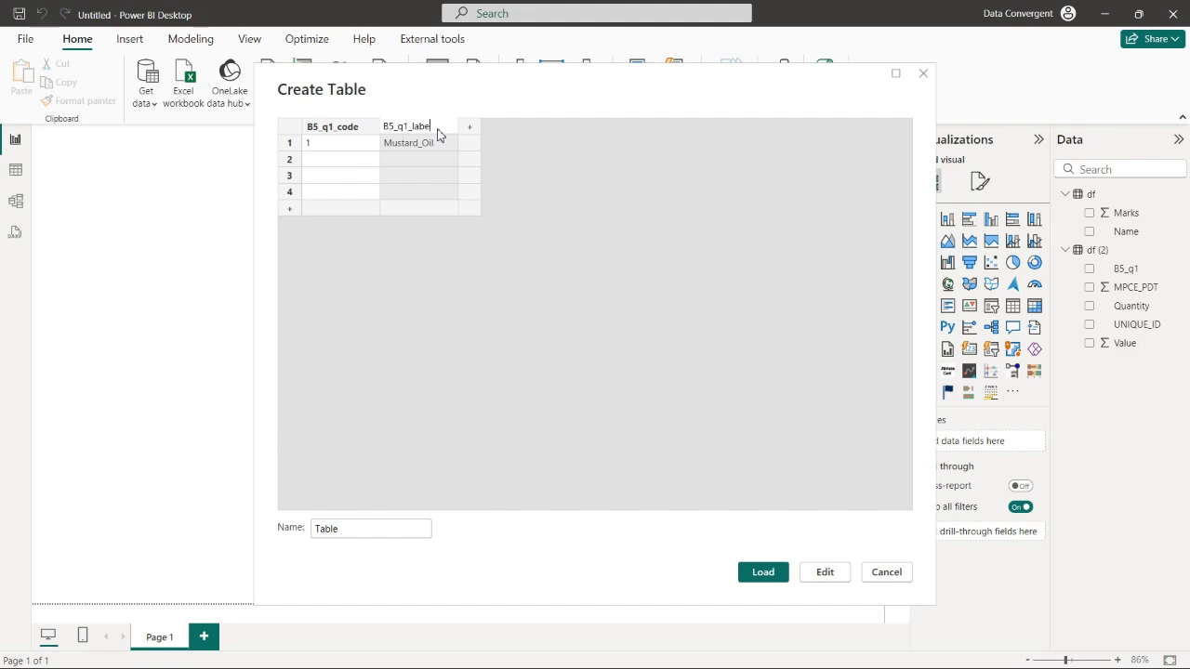
# Delete the empty rows 2 to 4 from the new table.
pyautogui.click(286, 162)
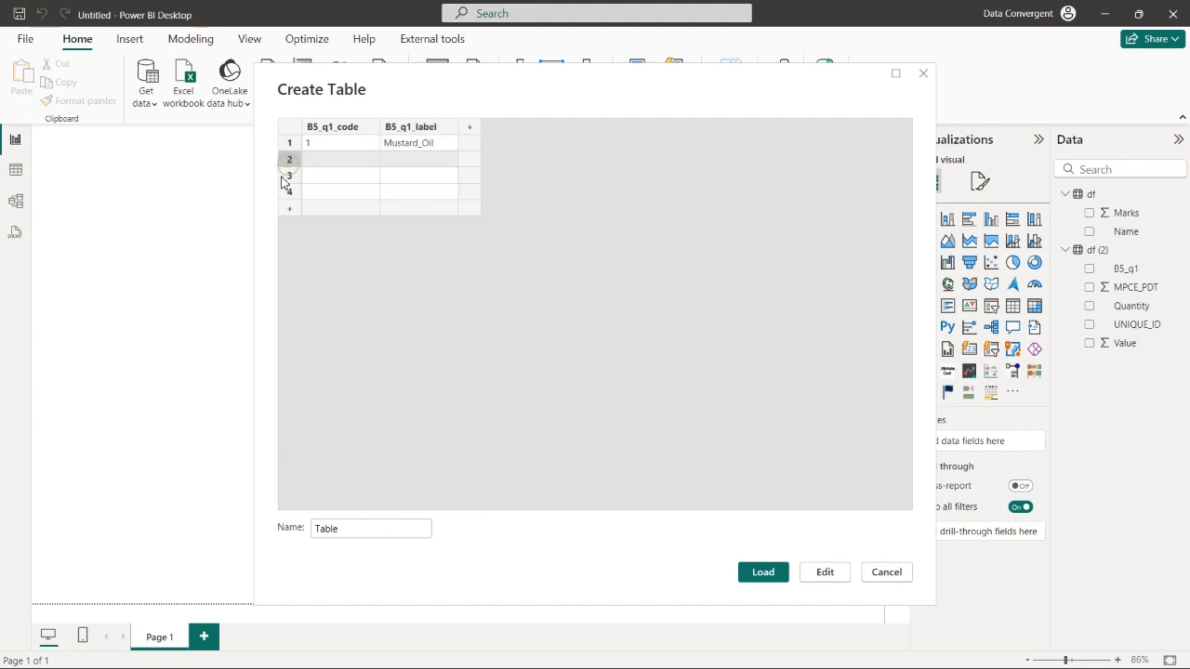
pyautogui.keyDown('ctrl'); pyautogui.click(281, 176); pyautogui.keyUp('ctrl')
pyautogui.keyDown('ctrl'); pyautogui.click(285, 192); pyautogui.keyUp('ctrl')
pyautogui.rightClick(286, 190)
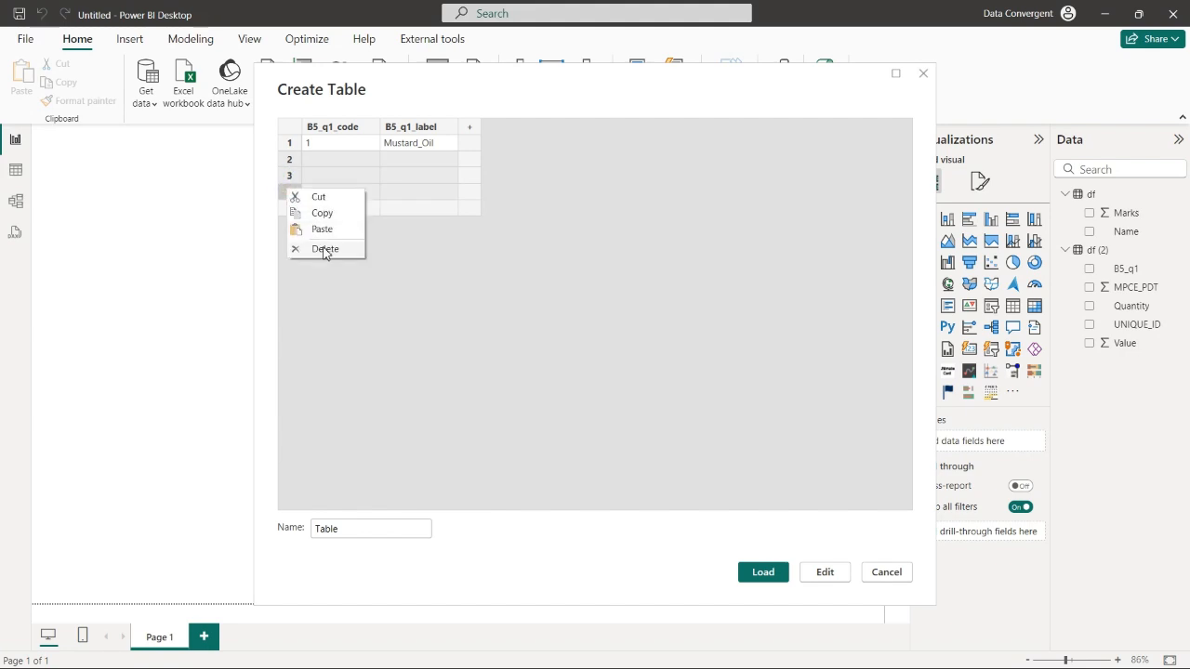
pyautogui.click(324, 247)
# Load the new table under the name Def for B5_q1 and display its record in Table view.
pyautogui.doubleClick(374, 529)
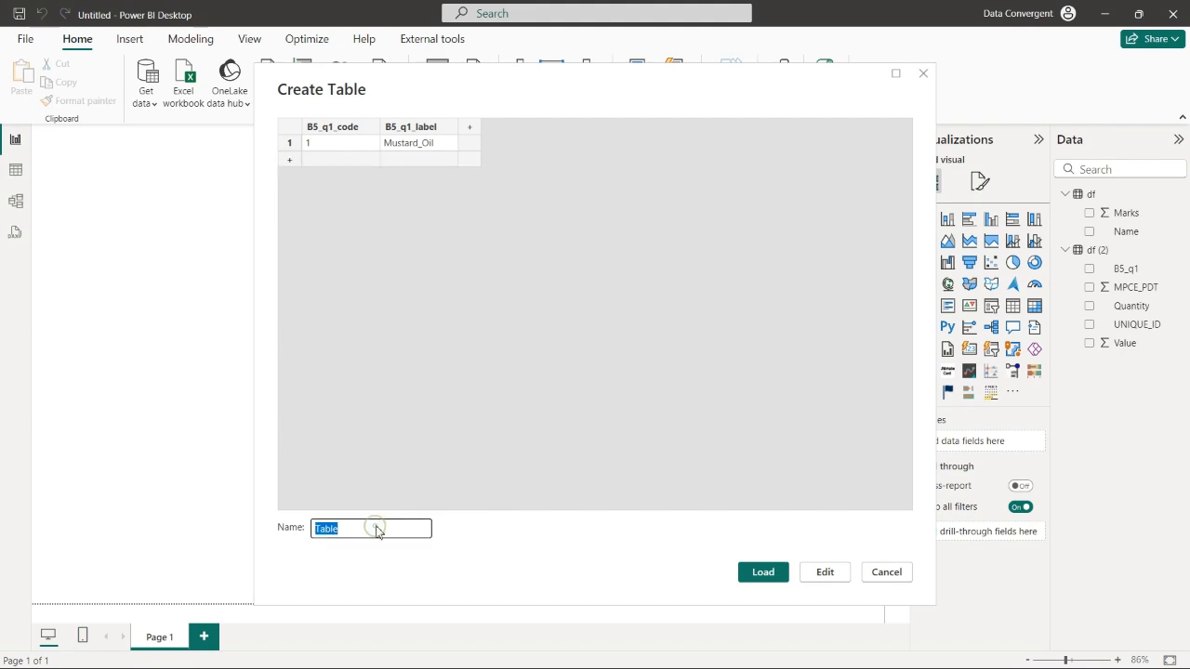
pyautogui.write('Def for B5_q1')
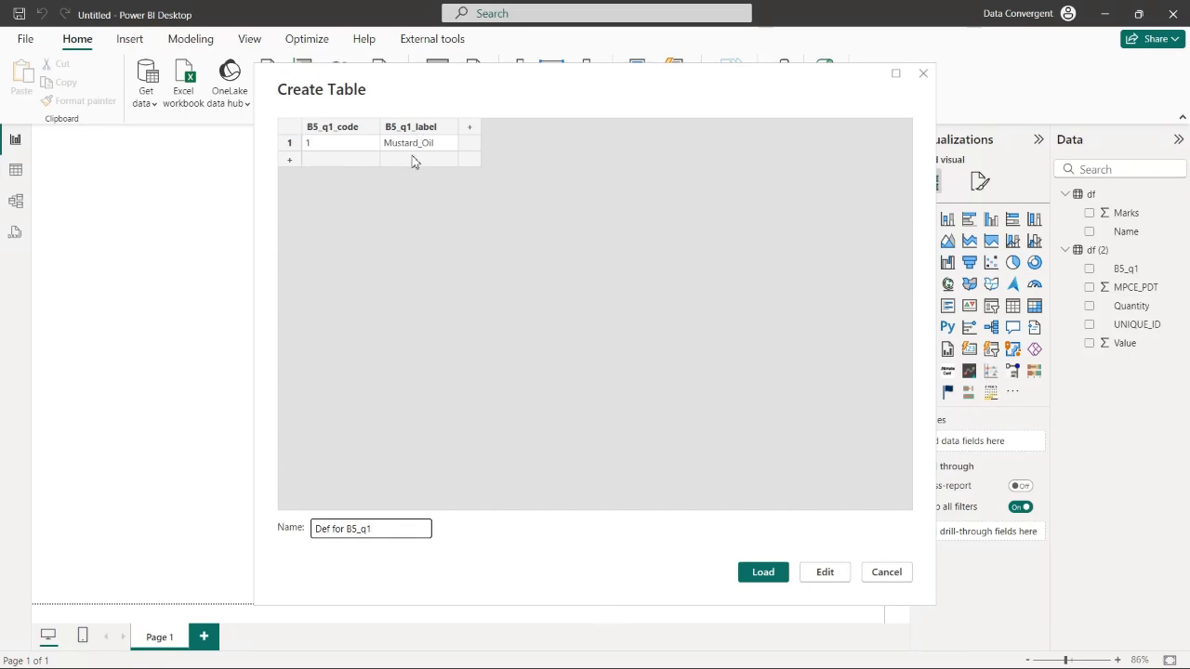
pyautogui.click(755, 574)
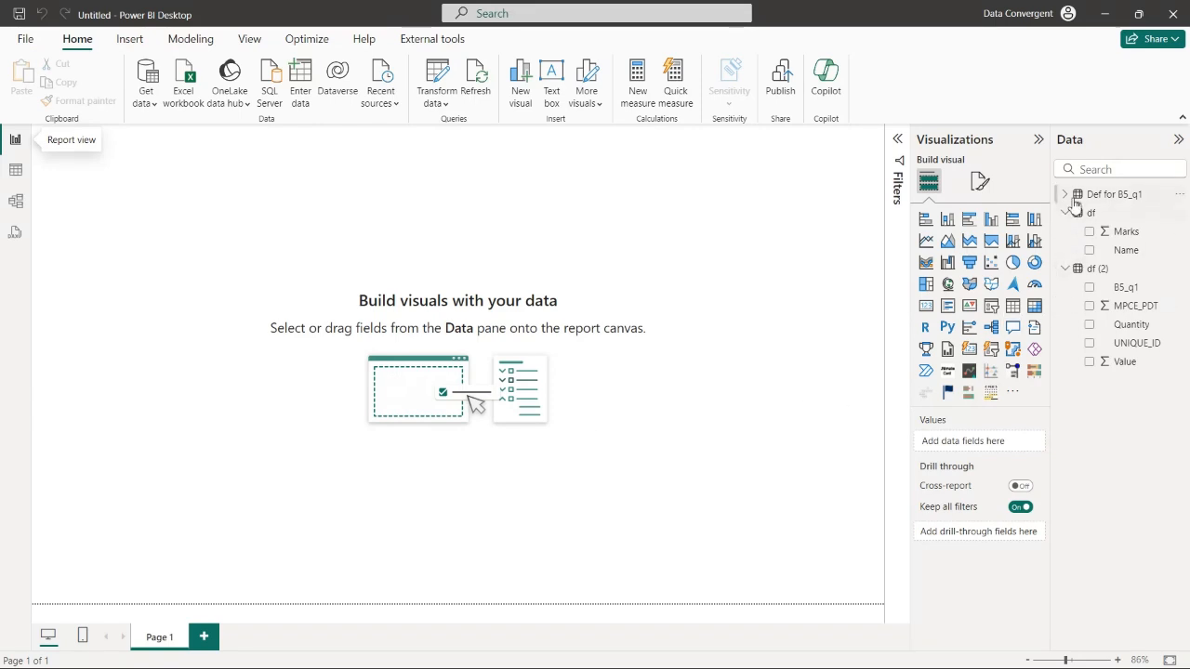
pyautogui.click(16, 171)
pyautogui.click(1093, 205)
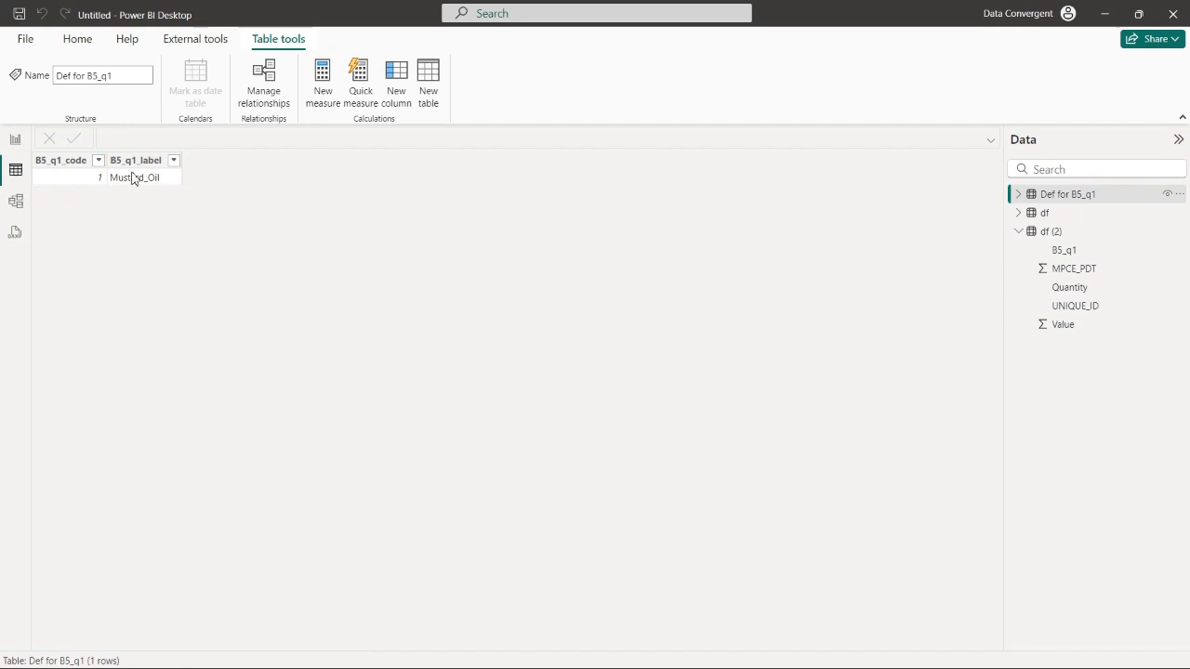
# In Model view, create an active one-to-many relationship from B5_q1_code in Def for B5_q1 to B5_q1 in df (2), with Single cross-filter direction.
pyautogui.click(15, 201)
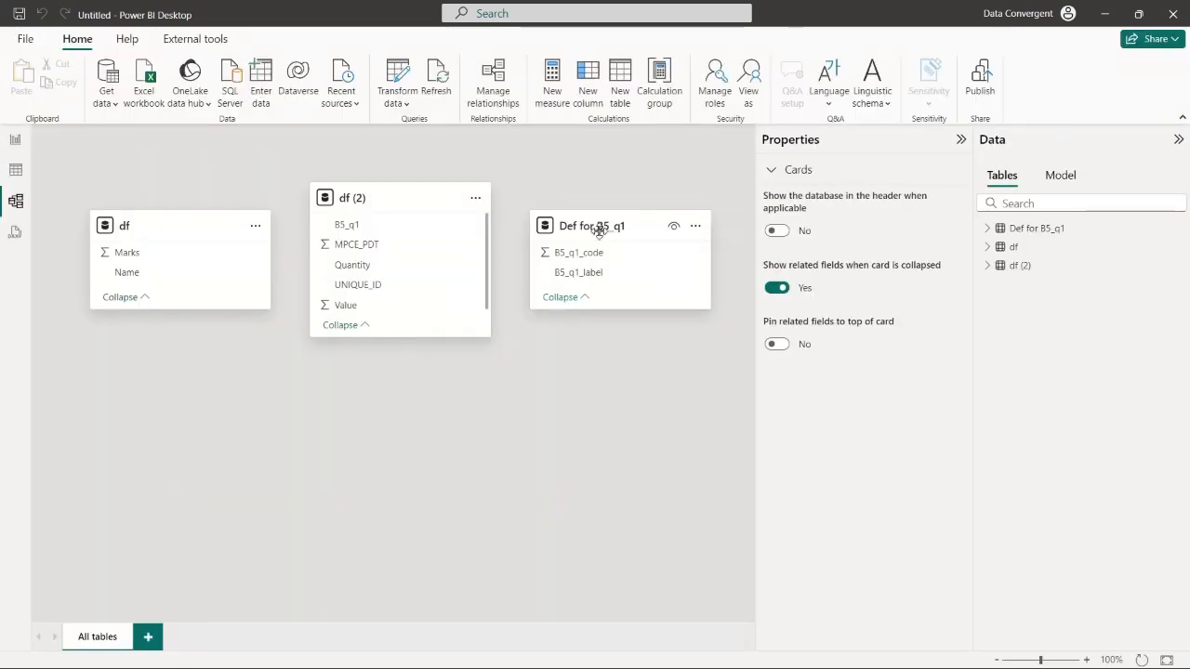
pyautogui.moveTo(598, 229); pyautogui.dragTo(282, 409)
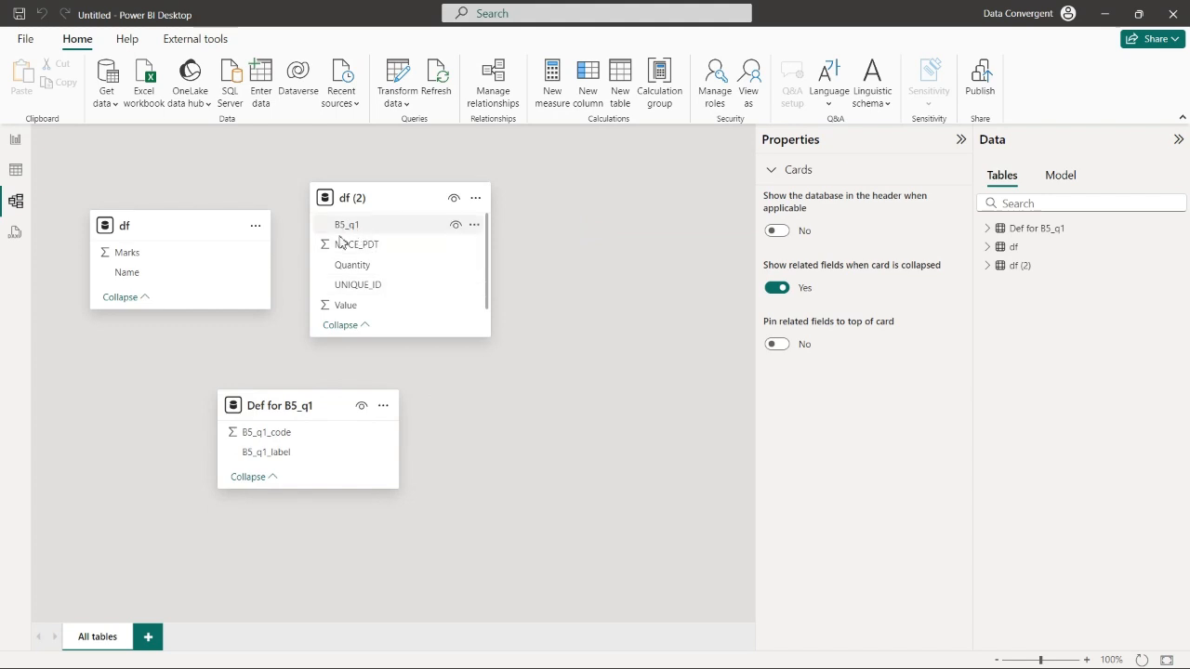
pyautogui.moveTo(249, 436); pyautogui.dragTo(381, 232)
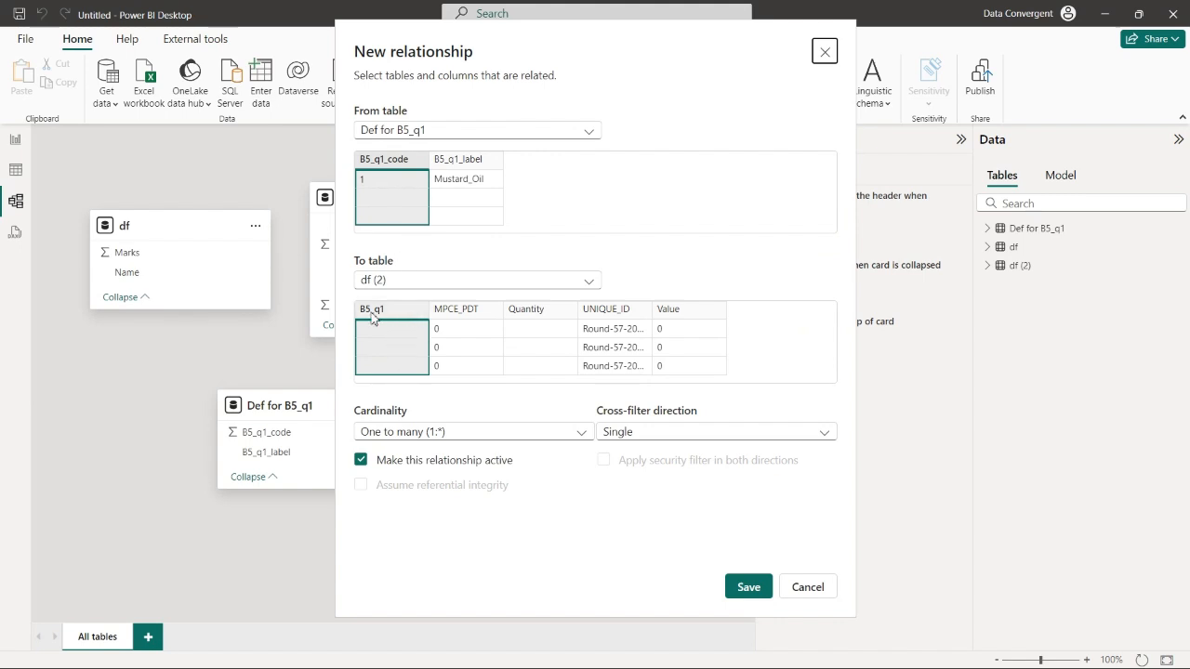
pyautogui.click(736, 586)
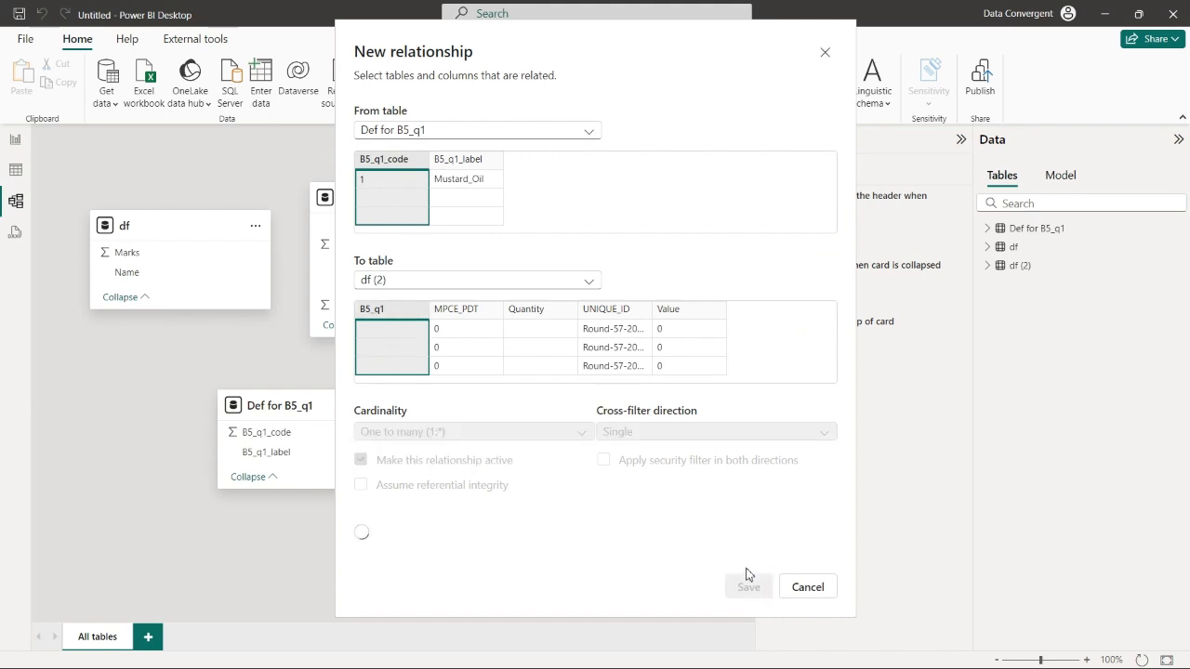